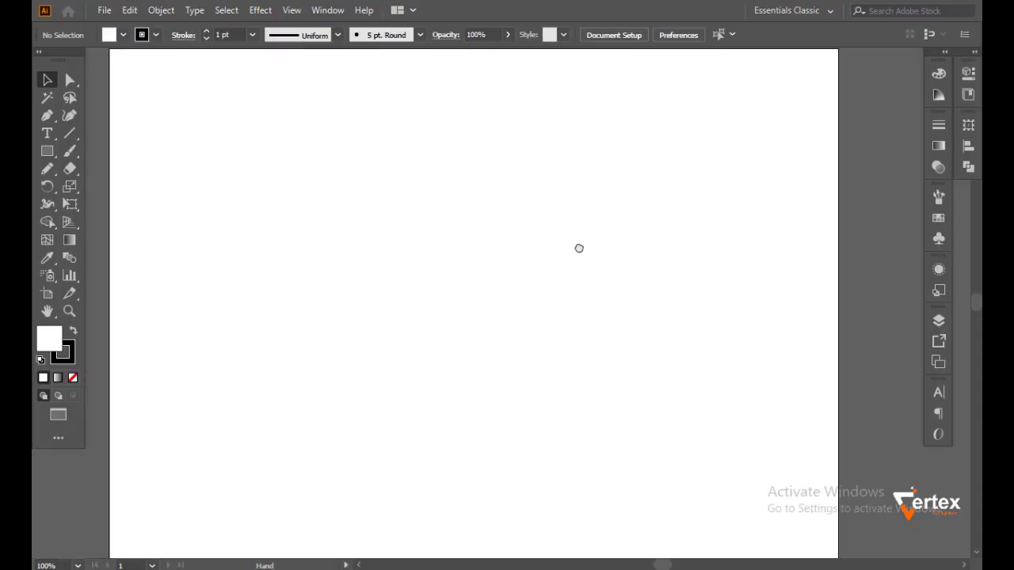
Set the fill to a dark red (R 137, G 0, B 17) using S 100% and B 54%.
{"action": "left_click_drag", "start_coordinate": [579, 261], "coordinate": [591, 242]}
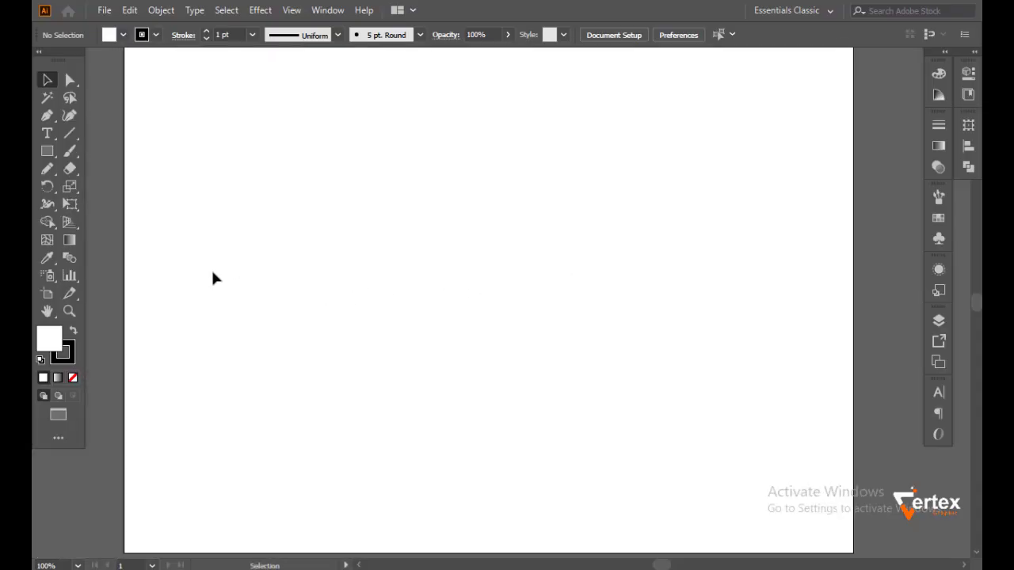
{"action": "left_click", "coordinate": [124, 35]}
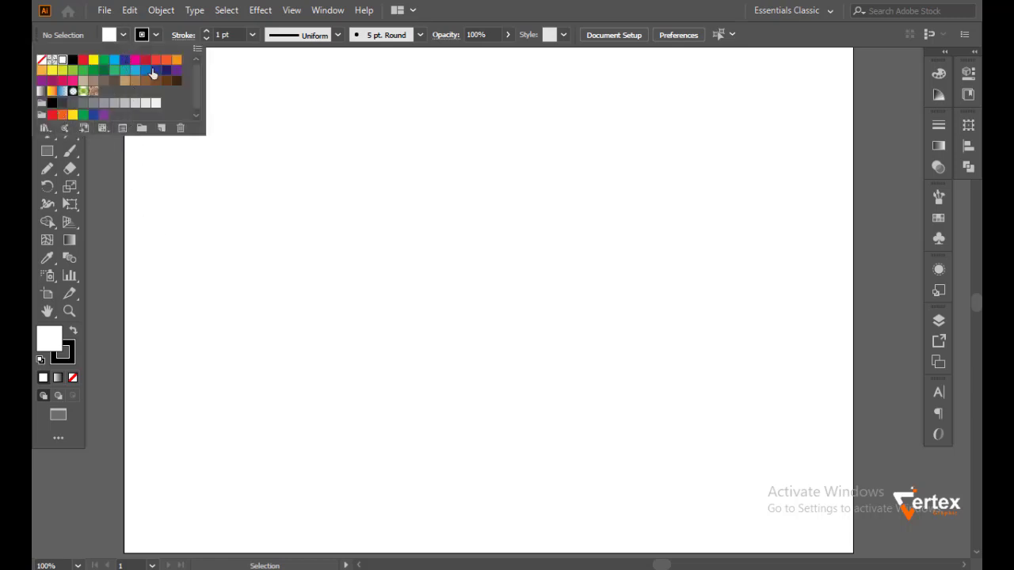
{"action": "left_click", "coordinate": [144, 61]}
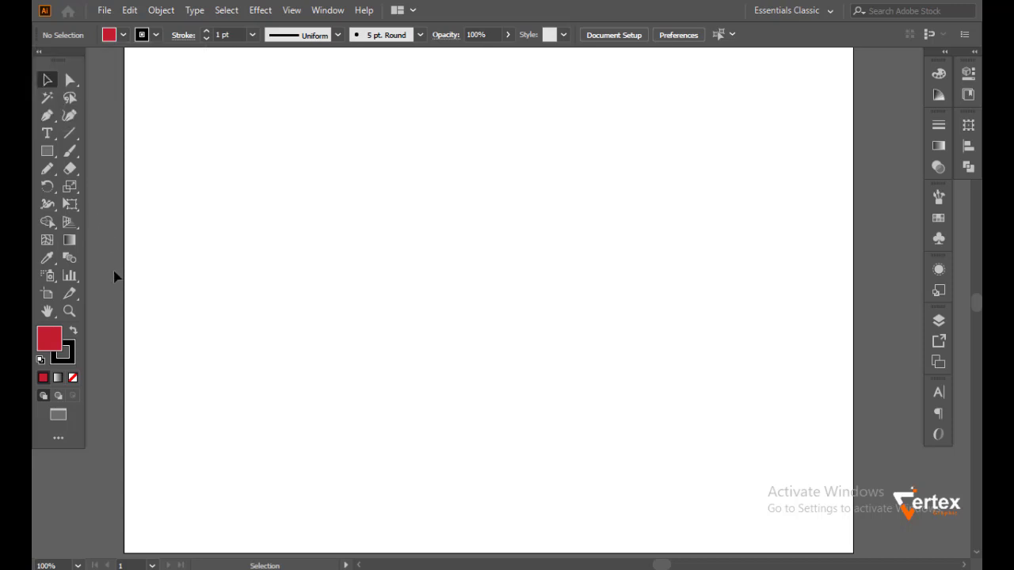
{"action": "double_click", "coordinate": [48, 343]}
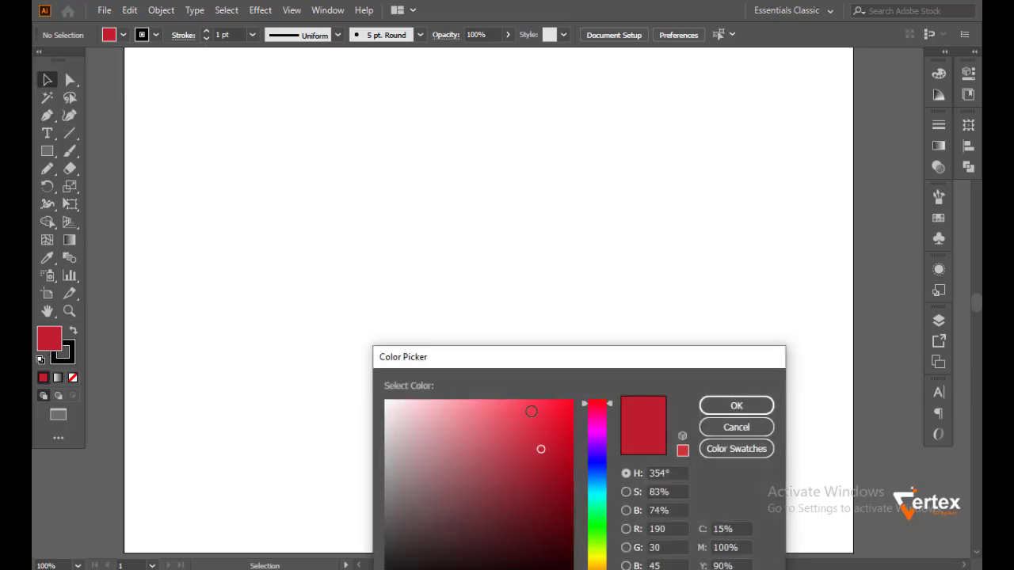
{"action": "left_click_drag", "start_coordinate": [531, 411], "coordinate": [572, 483]}
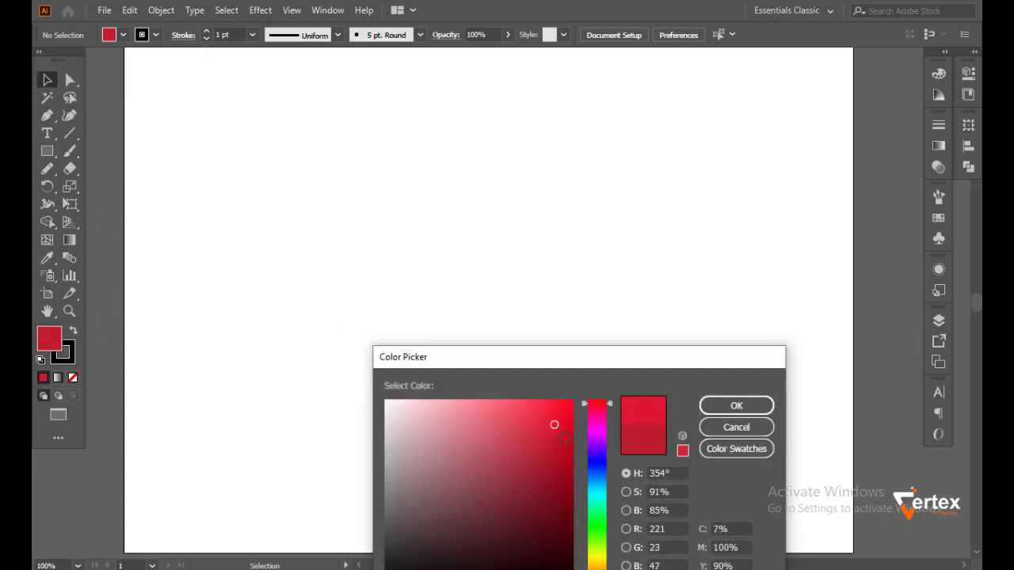
{"action": "left_click", "coordinate": [713, 405]}
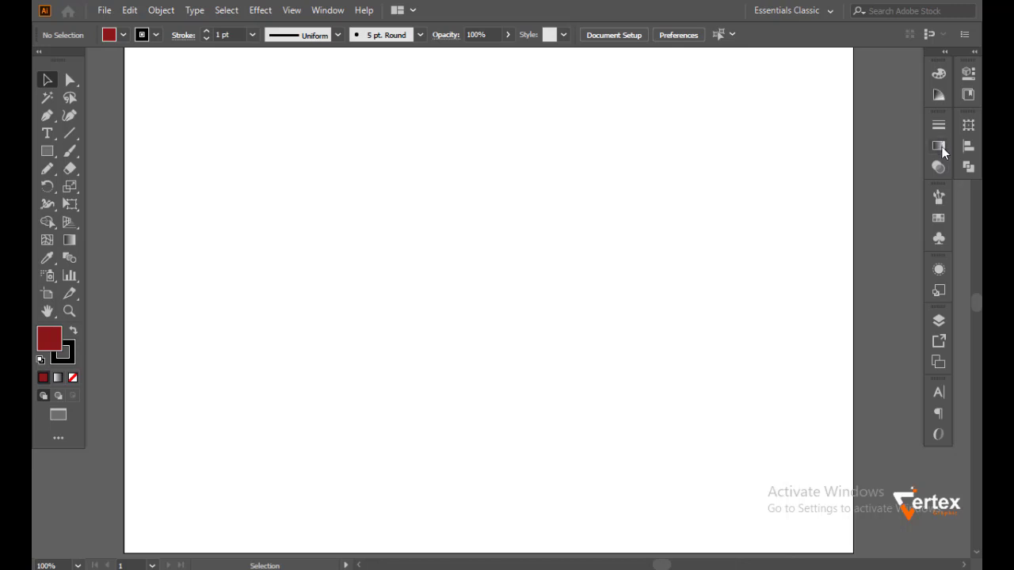
In the Color panel, lower R to 124, then raise cyan to about C35 M100 Y98 K40.
{"action": "left_click", "coordinate": [939, 74]}
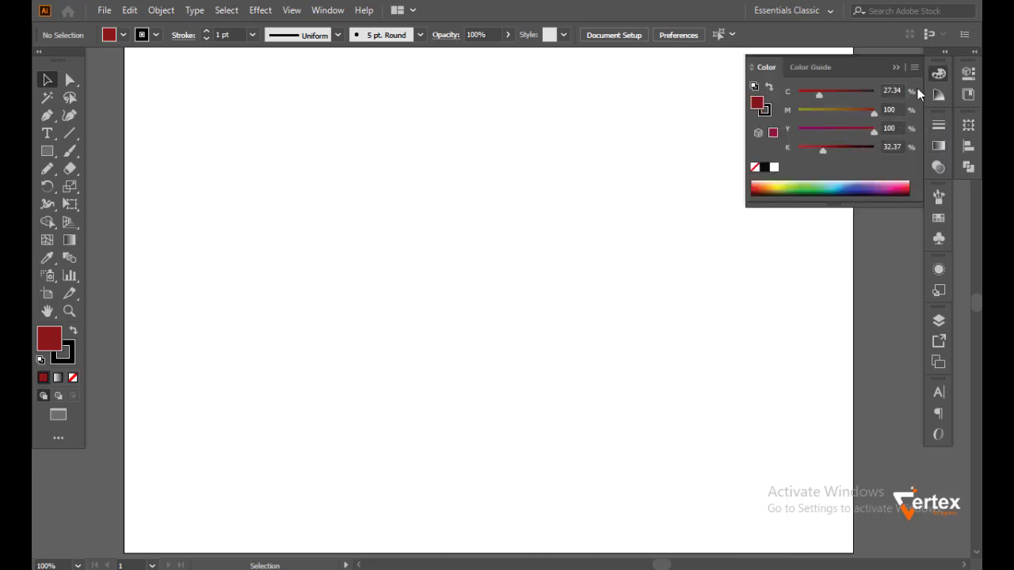
{"action": "left_click", "coordinate": [914, 68]}
{"action": "left_click", "coordinate": [850, 108]}
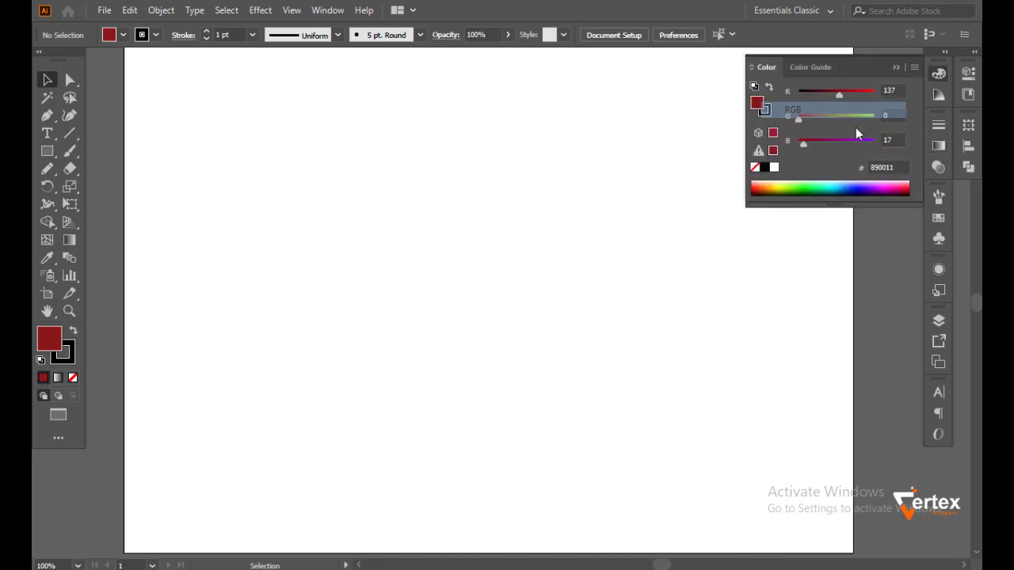
{"action": "left_click_drag", "start_coordinate": [838, 96], "coordinate": [836, 96]}
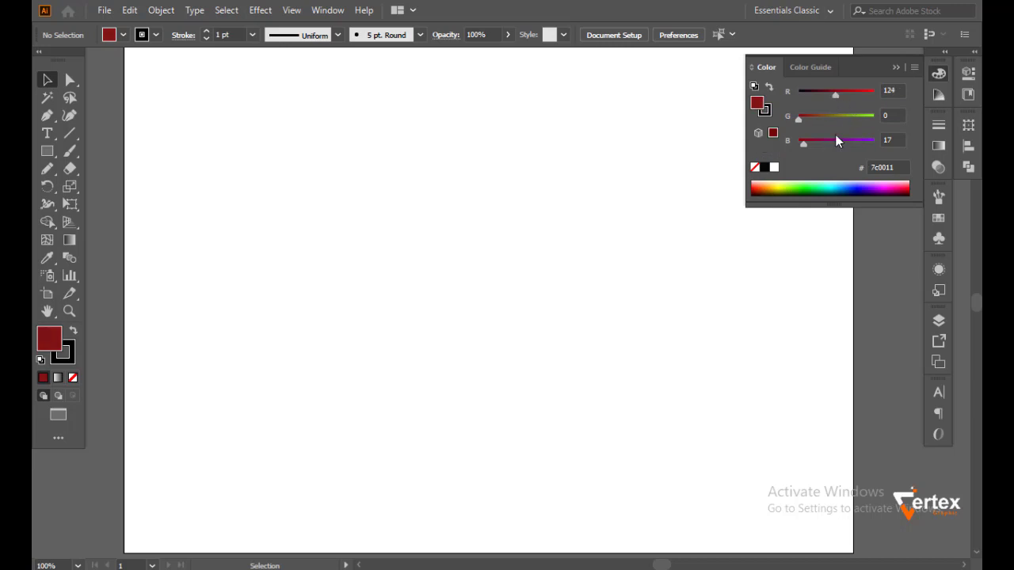
{"action": "left_click", "coordinate": [916, 67]}
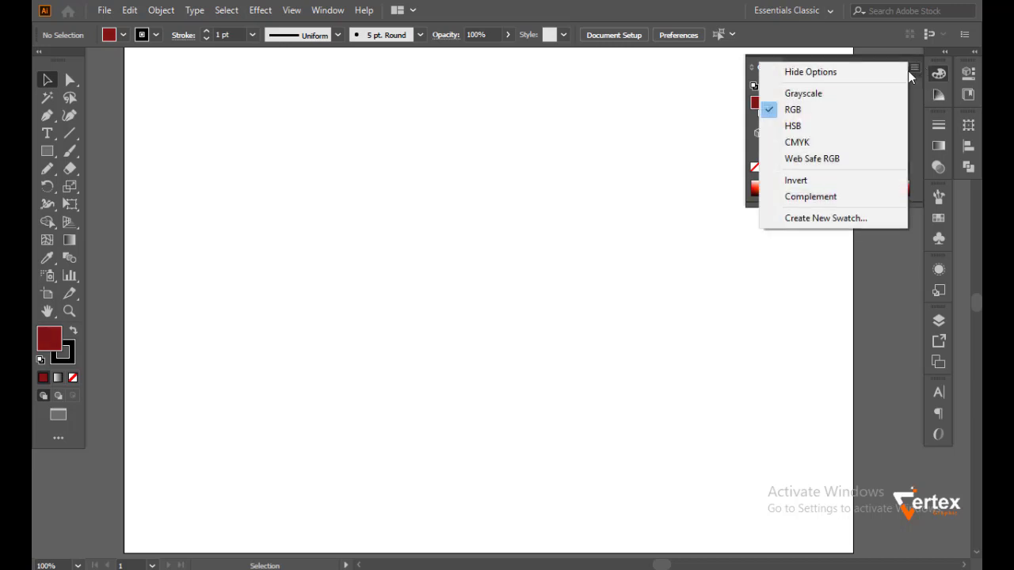
{"action": "left_click", "coordinate": [850, 138]}
{"action": "left_click_drag", "start_coordinate": [819, 96], "coordinate": [825, 97]}
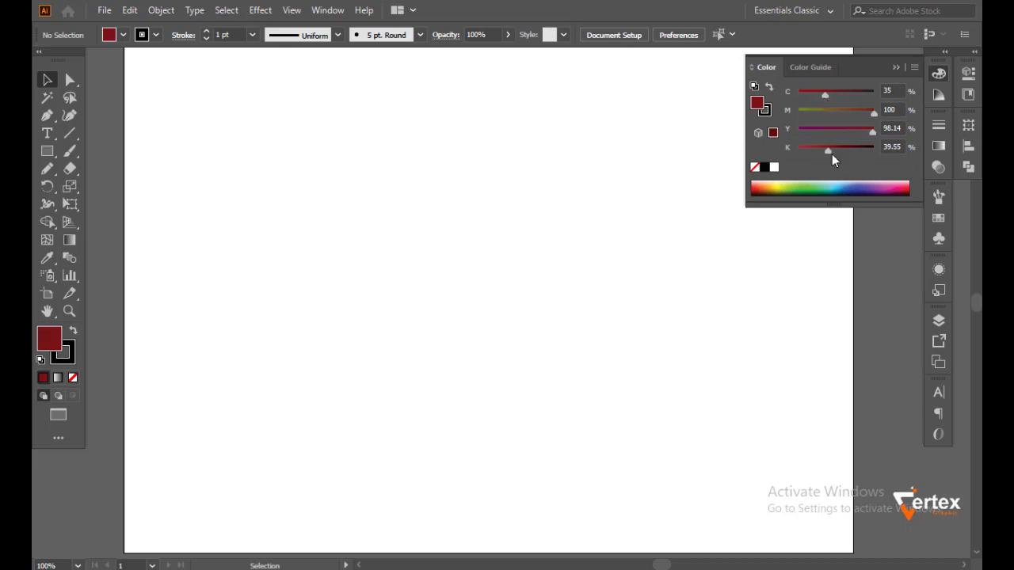
{"action": "left_click", "coordinate": [899, 68]}
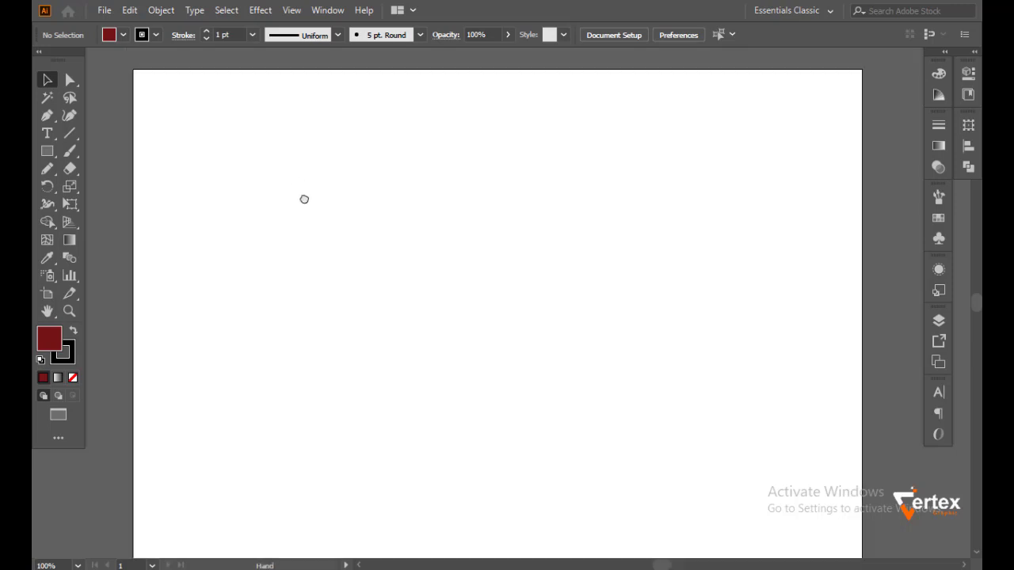
Zoom out to the whole artboard and set the stroke to None.
{"action": "key", "text": "ctrl+minus"}
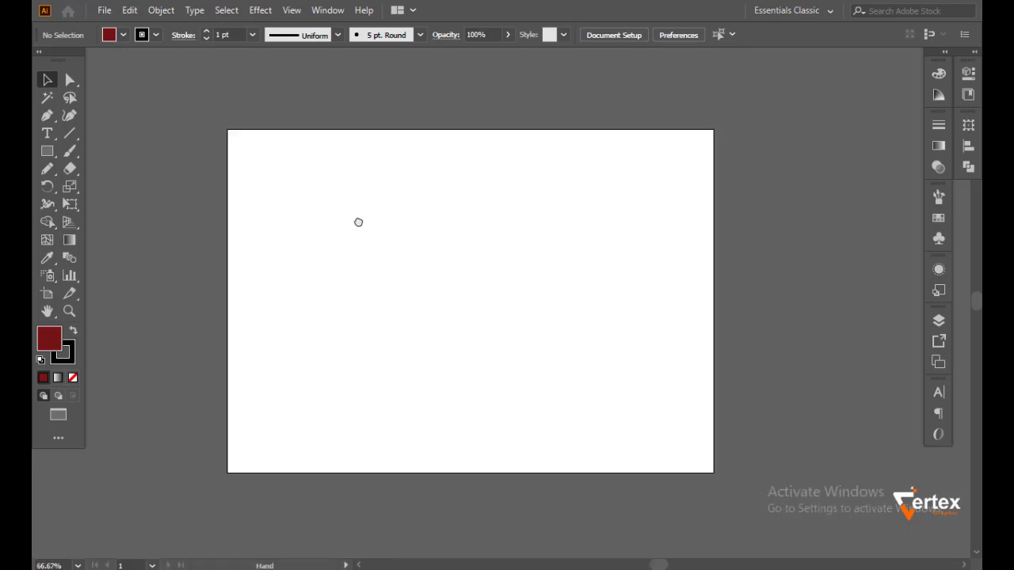
{"action": "left_click", "coordinate": [155, 35]}
{"action": "left_click", "coordinate": [41, 59]}
{"action": "left_click", "coordinate": [129, 154]}
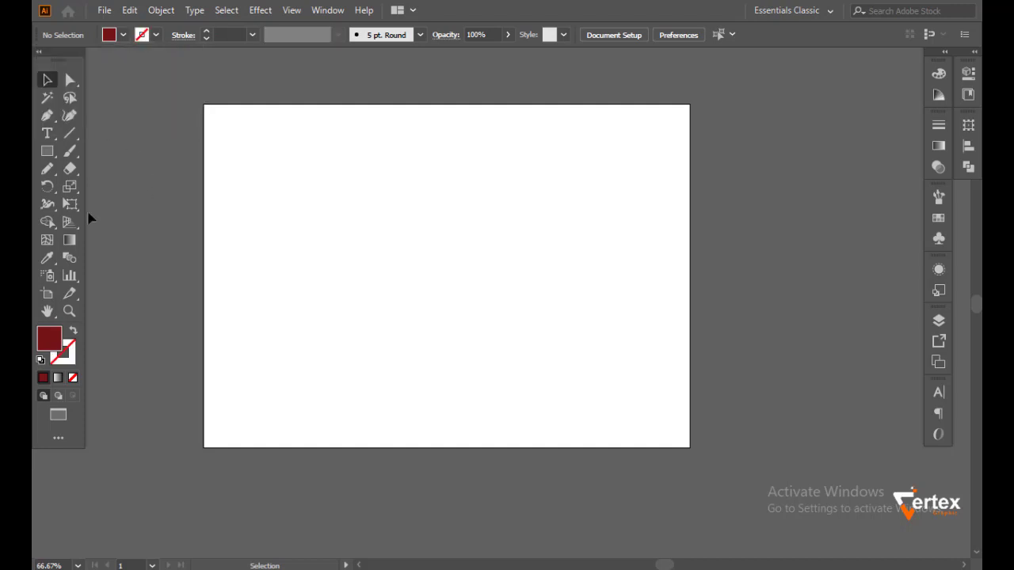
Draw a rectangle from the artboard's top-left to bottom-right corner, then deselect it.
{"action": "left_click", "coordinate": [47, 151]}
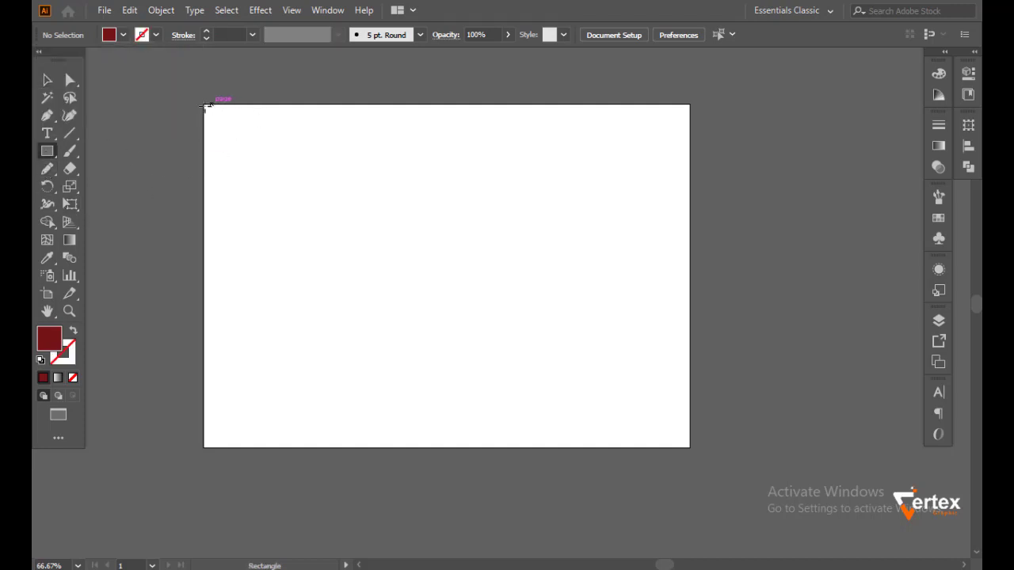
{"action": "mouse_move", "coordinate": [204, 104]}
{"action": "left_mouse_down"}
{"action": "mouse_move", "coordinate": [656, 302]}
{"action": "mouse_move", "coordinate": [690, 448]}
{"action": "left_mouse_up"}
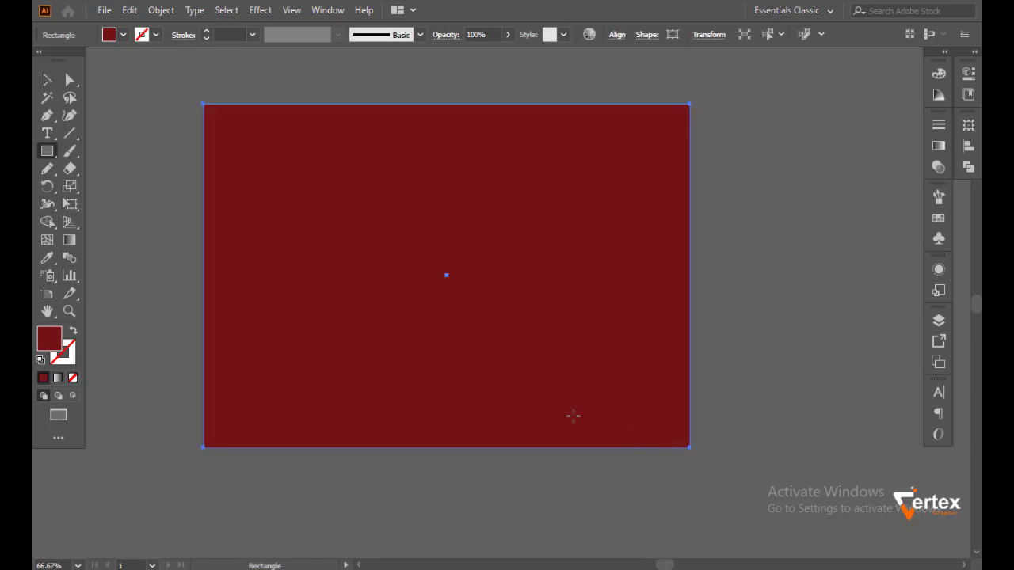
{"action": "left_click", "coordinate": [46, 80]}
{"action": "left_click", "coordinate": [134, 129]}
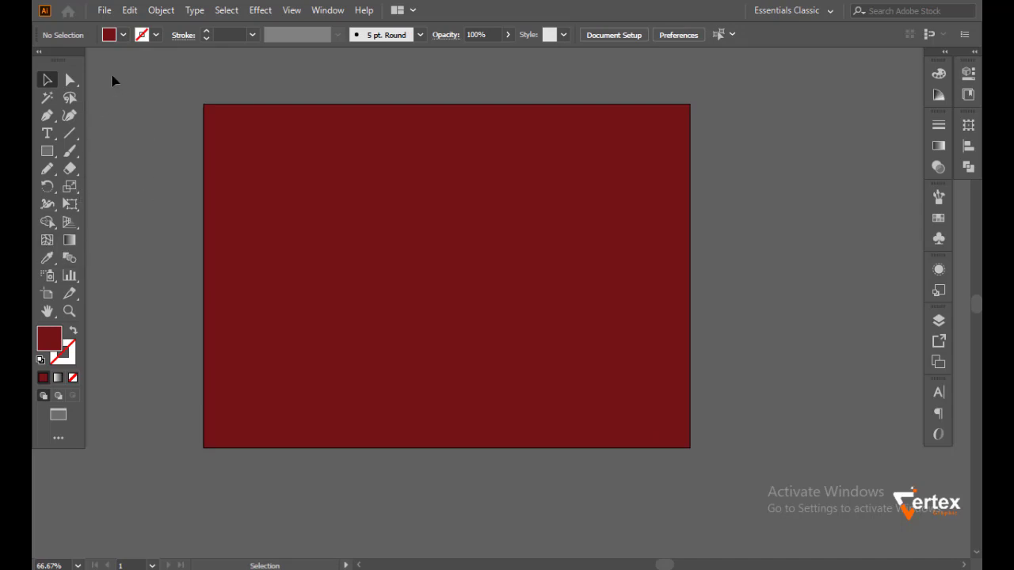
Set the fill to a full-brightness bright red.
{"action": "left_click", "coordinate": [123, 35]}
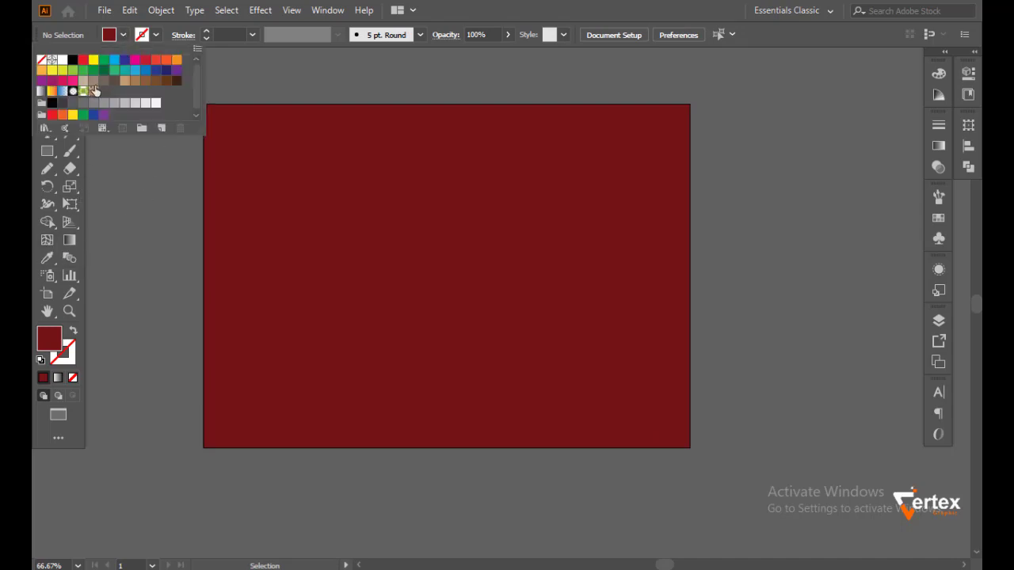
{"action": "left_click", "coordinate": [51, 116]}
{"action": "double_click", "coordinate": [50, 339]}
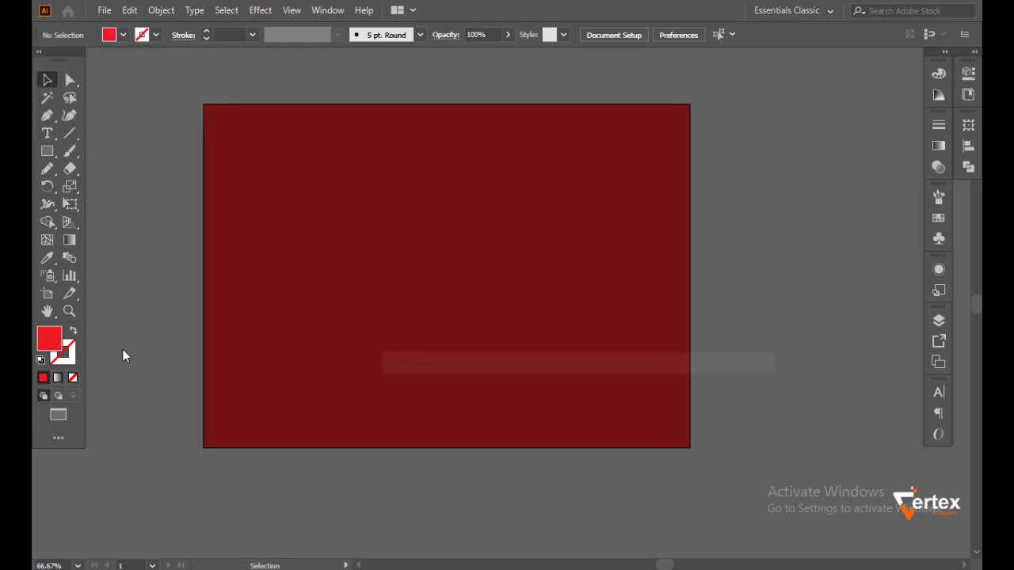
{"action": "left_click_drag", "start_coordinate": [548, 417], "coordinate": [563, 404]}
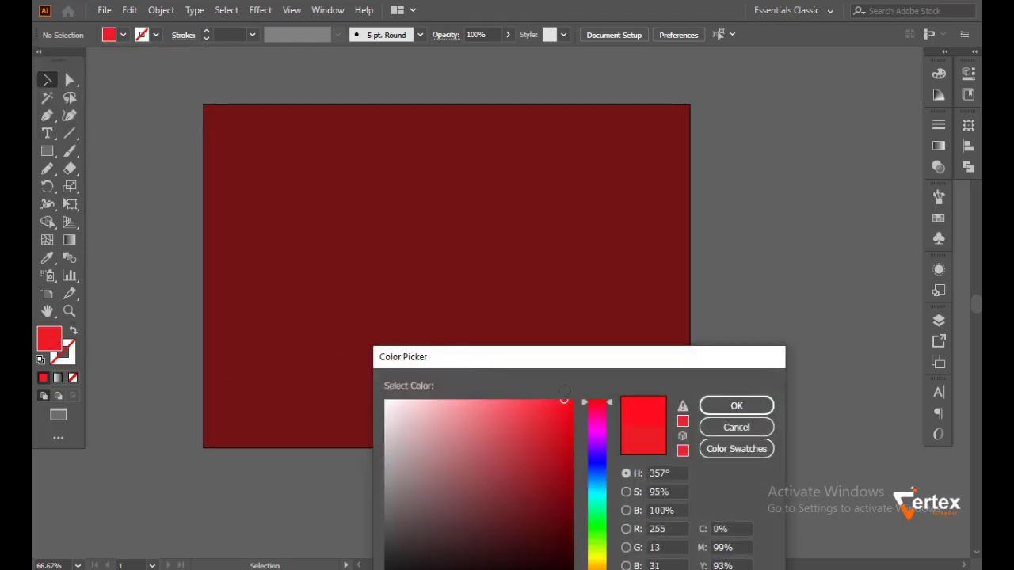
{"action": "left_click", "coordinate": [720, 407]}
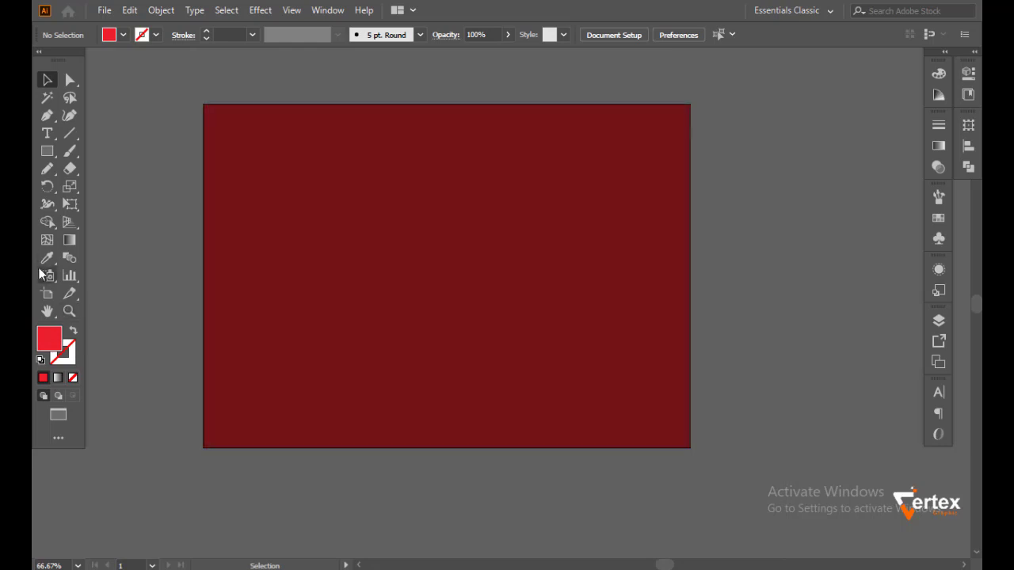
Add a bright red mesh point left of centre on the background rectangle.
{"action": "left_click", "coordinate": [47, 240]}
{"action": "left_click", "coordinate": [275, 283]}
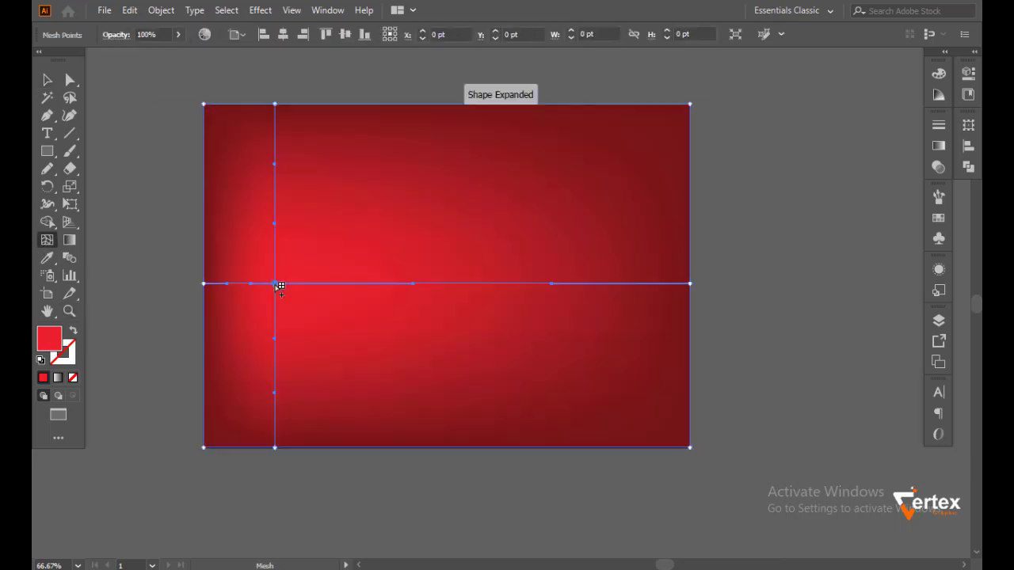
{"action": "key", "text": "v"}
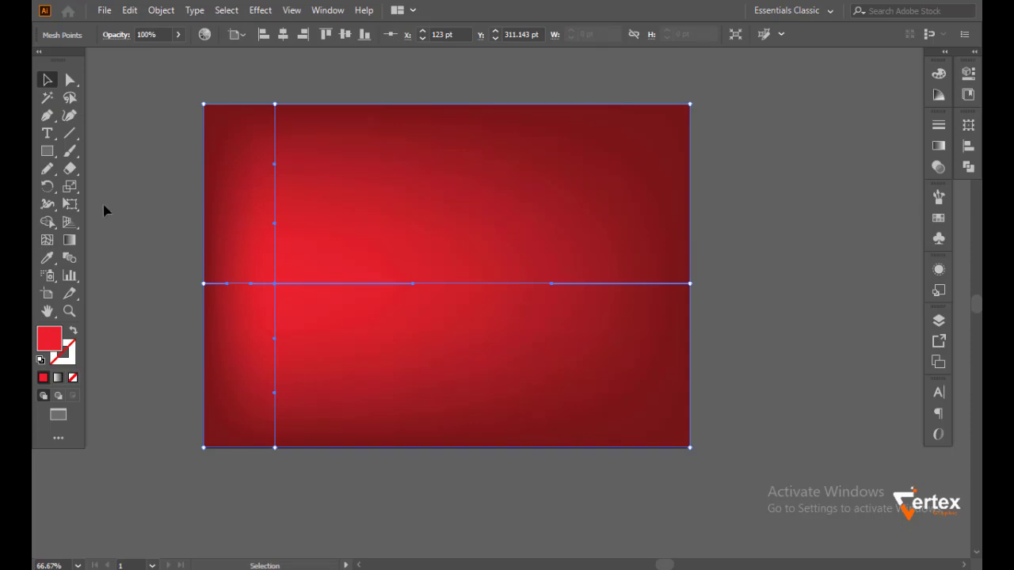
Paint two long wavy red brush strokes across the artboard past its right edge, and select both.
{"action": "left_click", "coordinate": [69, 151]}
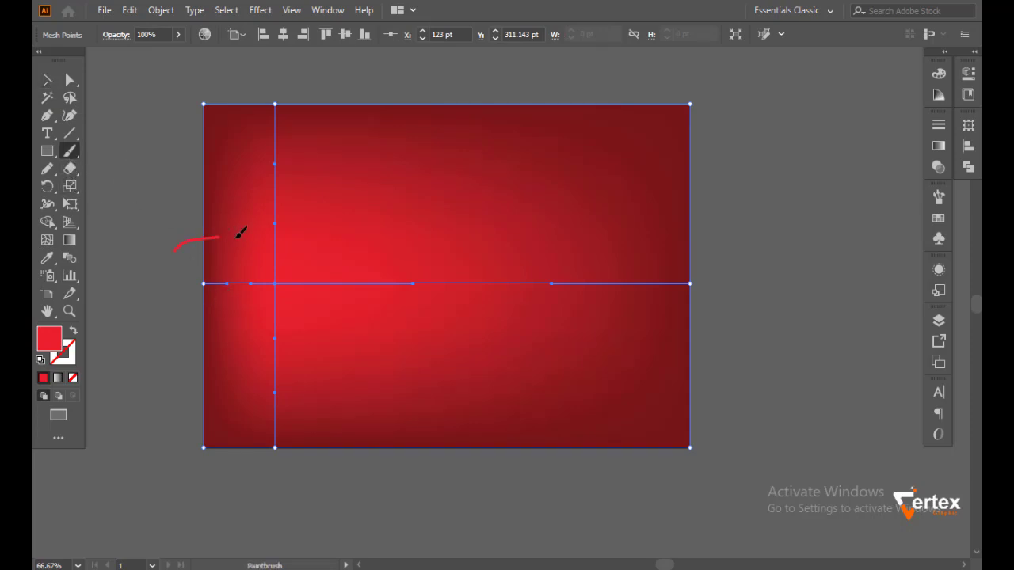
{"action": "left_click_drag", "start_coordinate": [240, 232], "coordinate": [840, 164]}
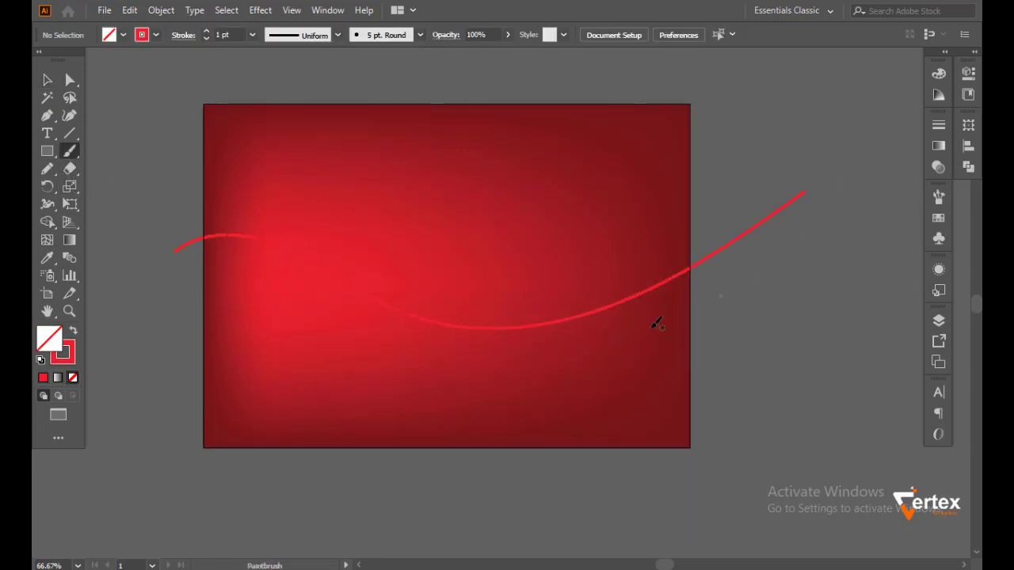
{"action": "left_click_drag", "start_coordinate": [854, 237], "coordinate": [349, 313]}
{"action": "left_click_drag", "start_coordinate": [178, 202], "coordinate": [300, 225]}
{"action": "left_click_drag", "start_coordinate": [461, 323], "coordinate": [863, 264]}
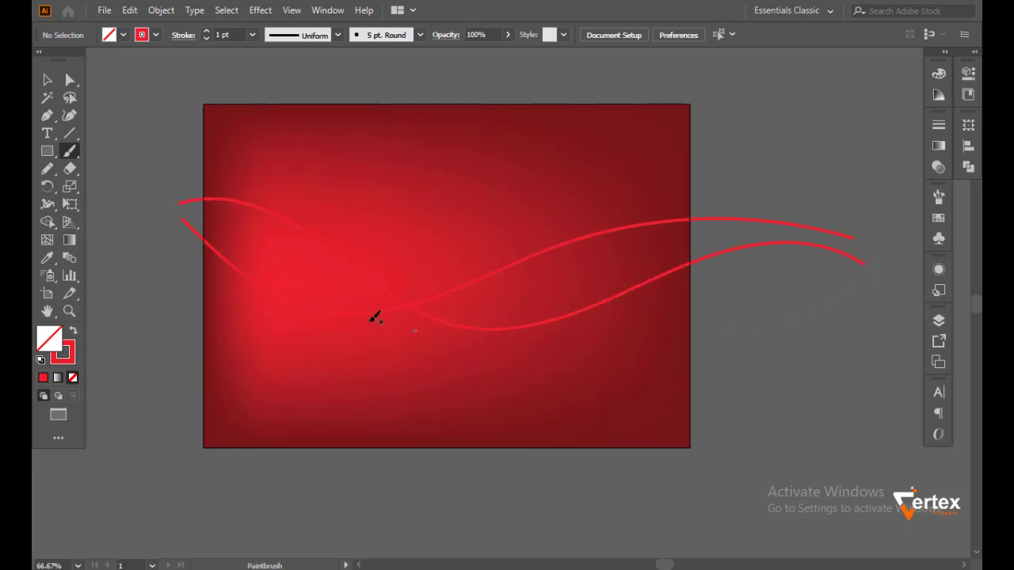
{"action": "left_click", "coordinate": [47, 79]}
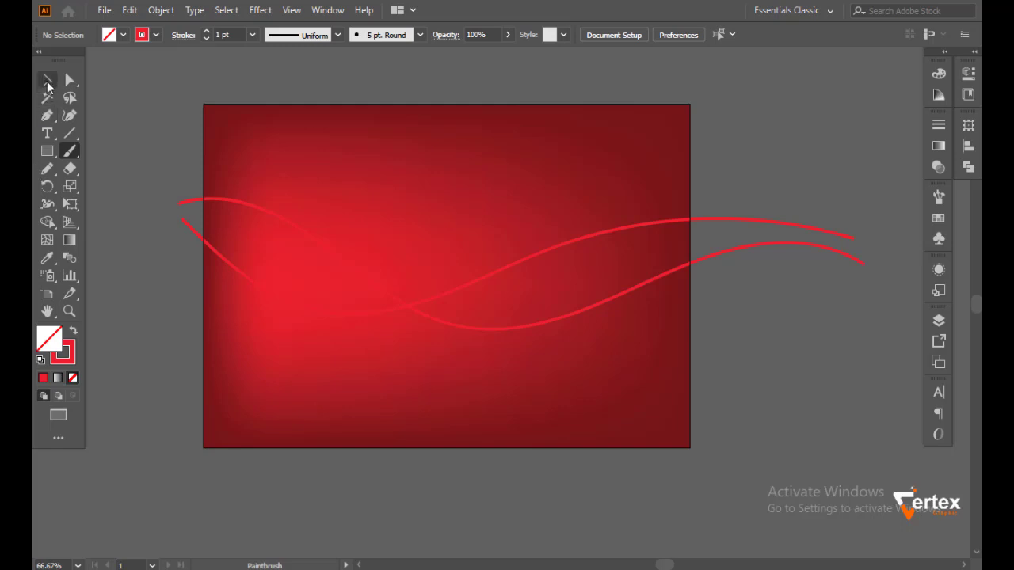
{"action": "mouse_move", "coordinate": [128, 166]}
{"action": "left_mouse_down"}
{"action": "mouse_move", "coordinate": [201, 258]}
{"action": "mouse_move", "coordinate": [195, 264]}
{"action": "left_mouse_up"}
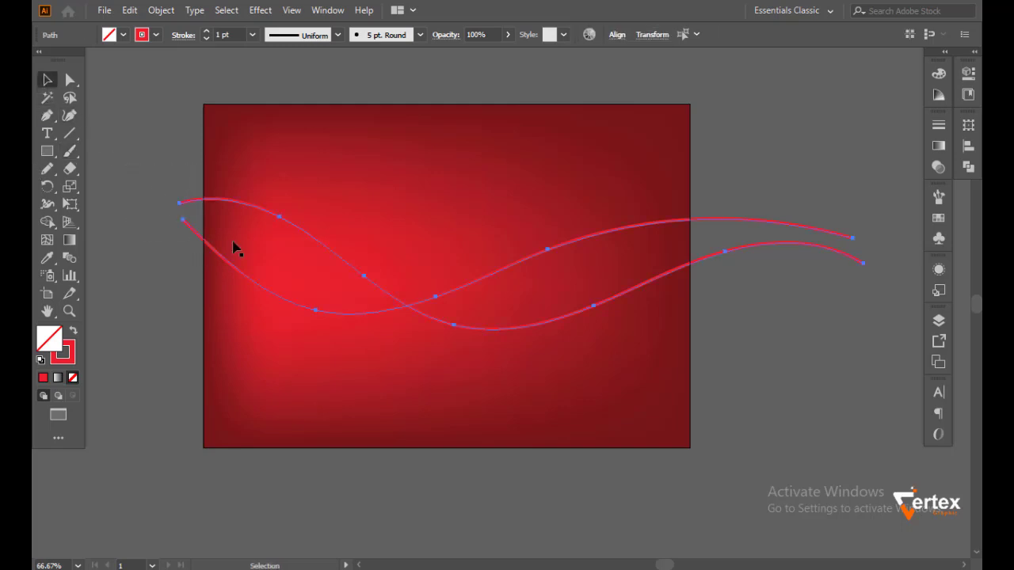
Give both curves the Basic brush, a tapered Width Profile 1, 12 pt weight and white stroke.
{"action": "left_click", "coordinate": [420, 36]}
{"action": "left_click", "coordinate": [356, 120]}
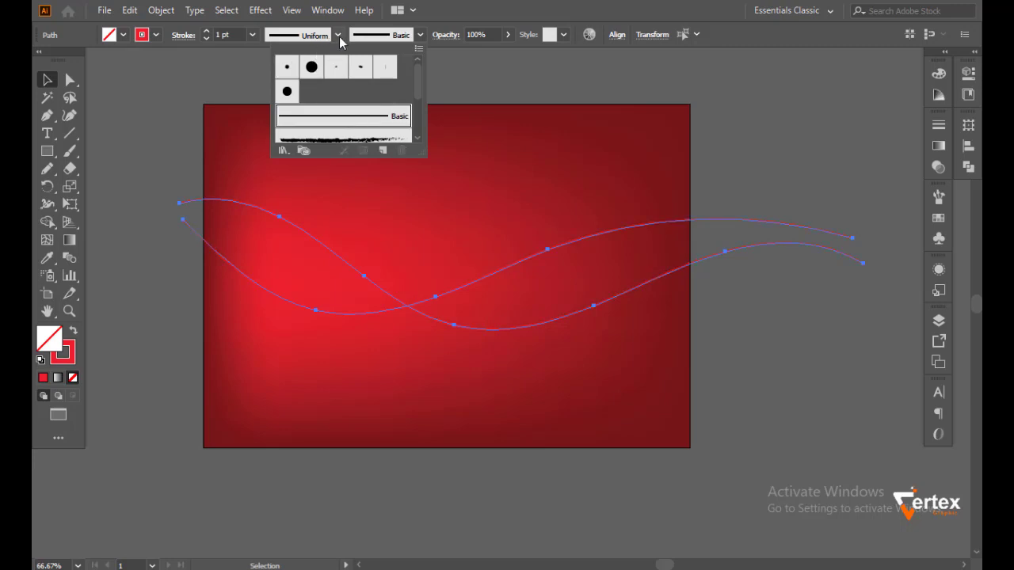
{"action": "left_click", "coordinate": [339, 37]}
{"action": "left_click", "coordinate": [316, 91]}
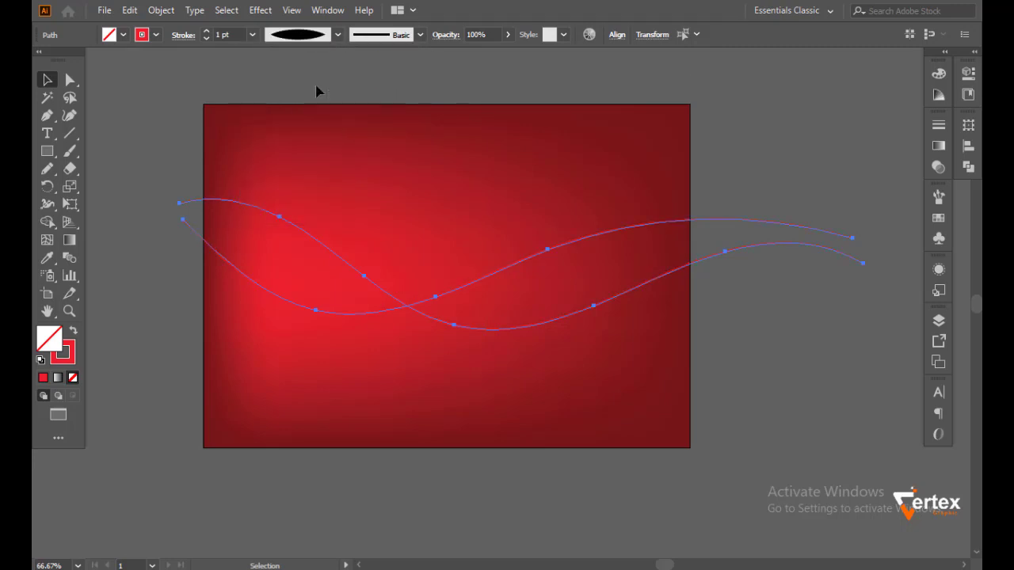
{"action": "left_click", "coordinate": [252, 34]}
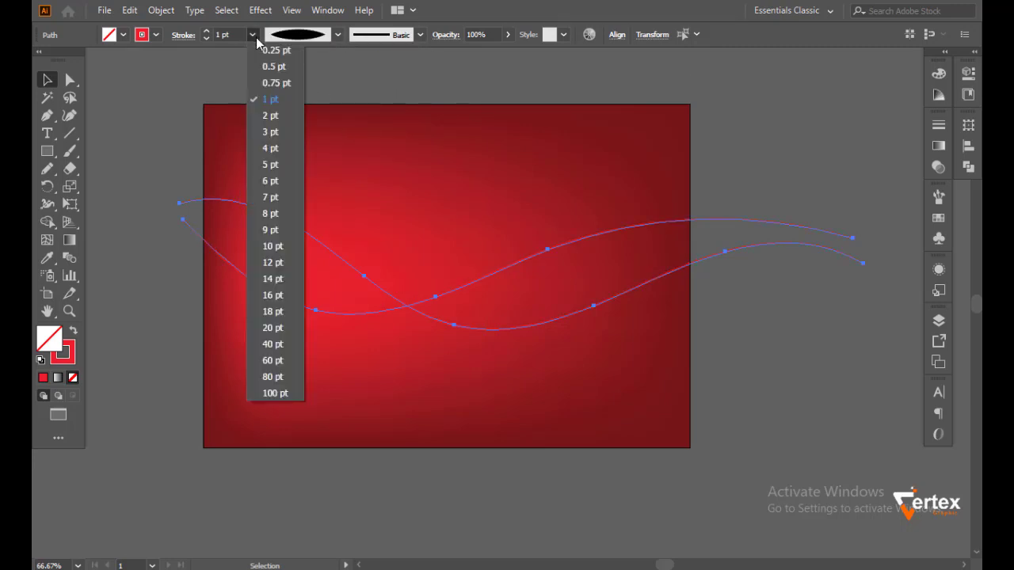
{"action": "left_click", "coordinate": [273, 262]}
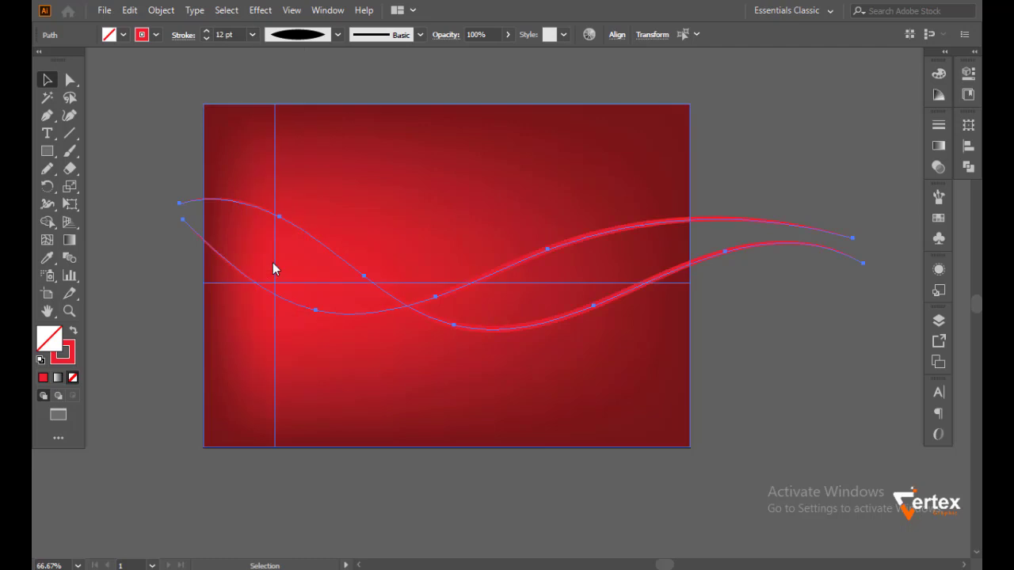
{"action": "left_click", "coordinate": [156, 35]}
{"action": "left_click", "coordinate": [62, 60]}
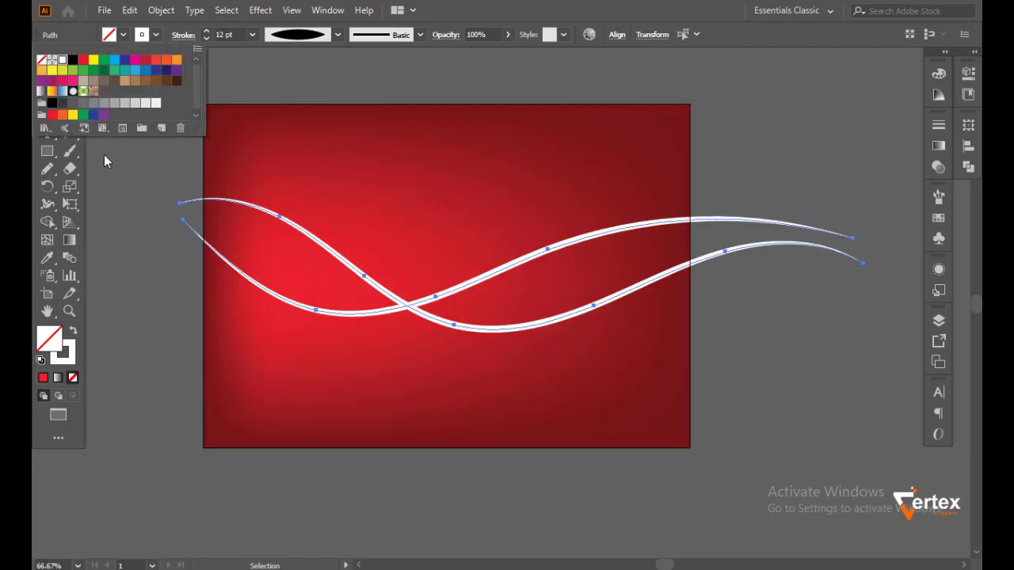
{"action": "key", "text": "Escape"}
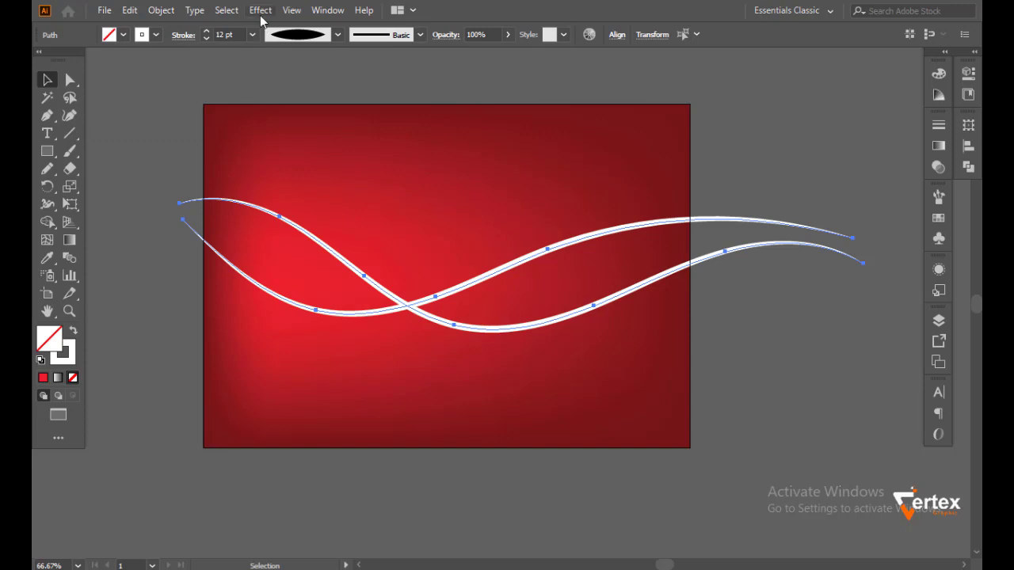
Apply a white Outer Glow in Normal mode at 100% opacity with 12 pt blur.
{"action": "left_click", "coordinate": [260, 10]}
{"action": "mouse_move", "coordinate": [279, 179]}
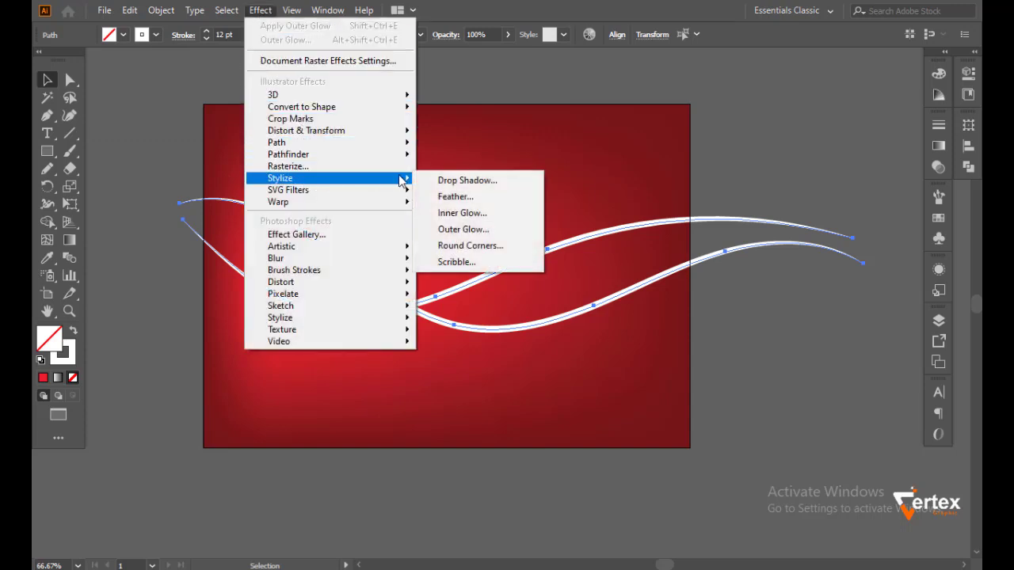
{"action": "left_click", "coordinate": [464, 230]}
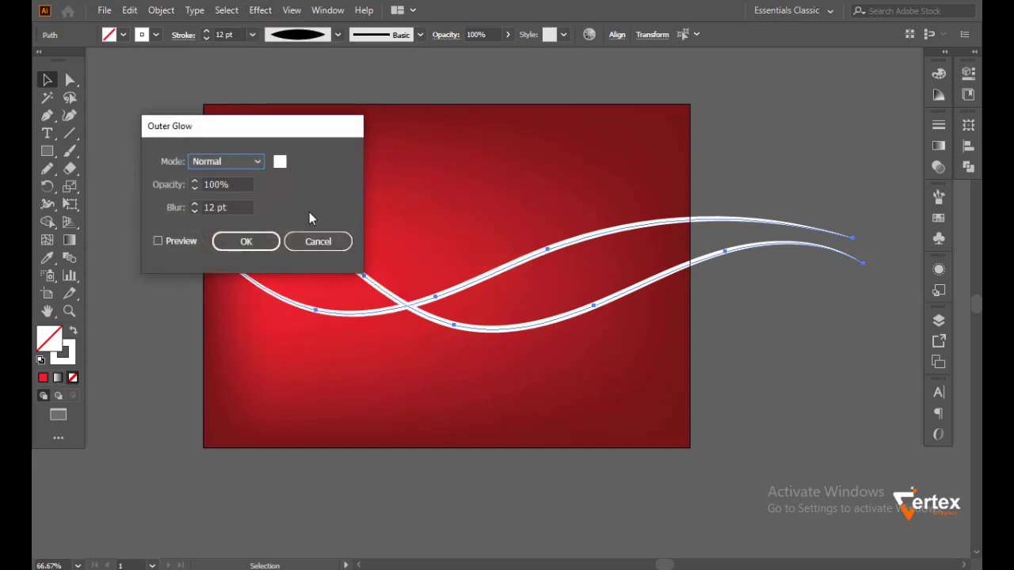
{"action": "left_click", "coordinate": [228, 184]}
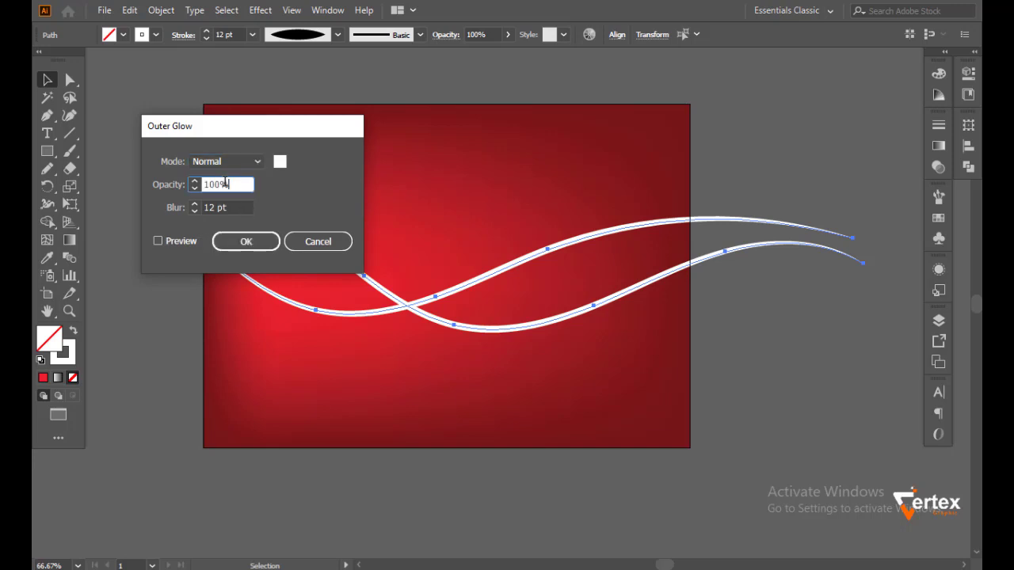
{"action": "left_click", "coordinate": [225, 207]}
{"action": "double_click", "coordinate": [226, 208]}
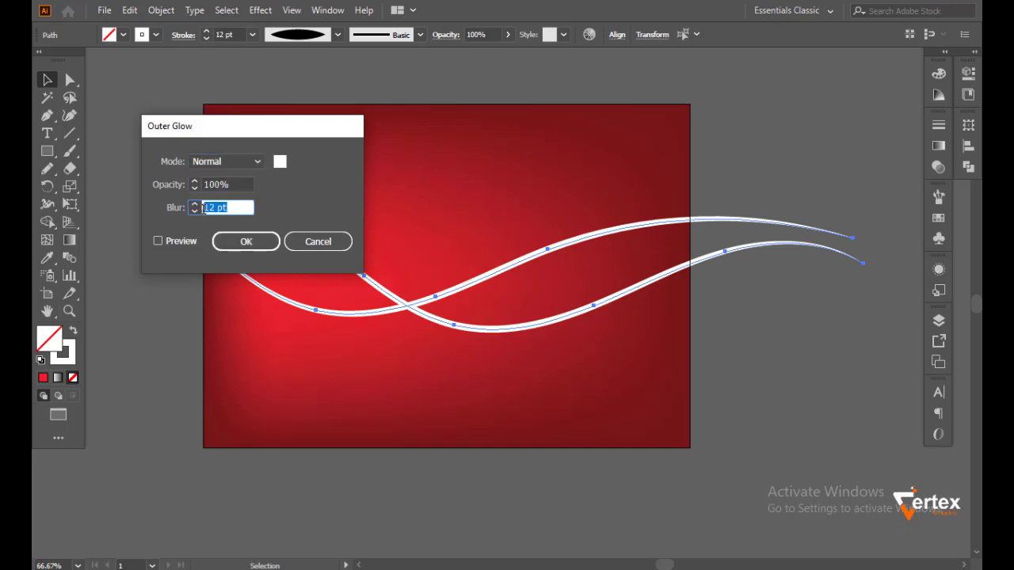
{"action": "left_click", "coordinate": [246, 241]}
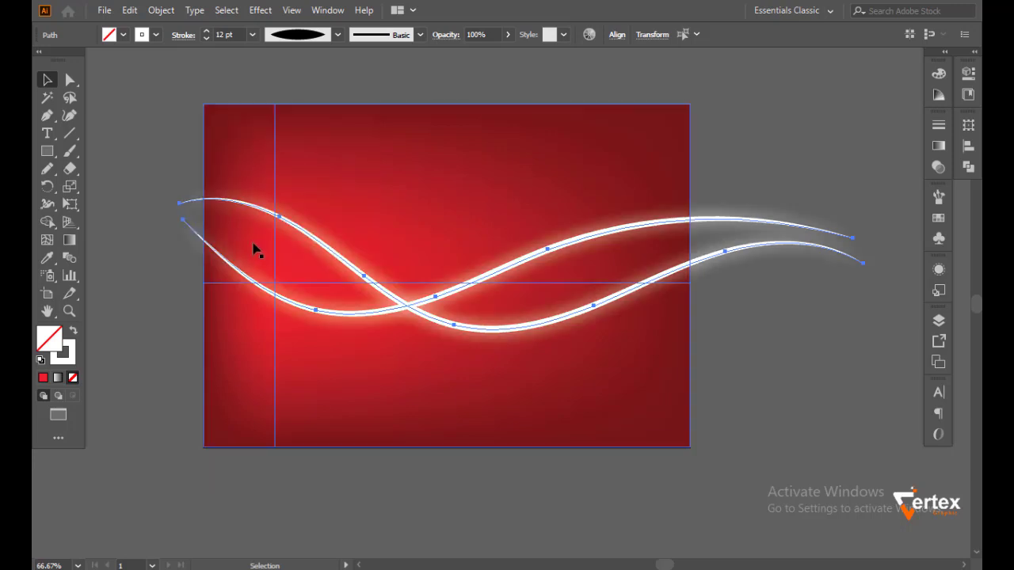
Deselect, set a thin white pencil stroke, and draw a freehand wave across the top.
{"action": "left_click", "coordinate": [148, 172]}
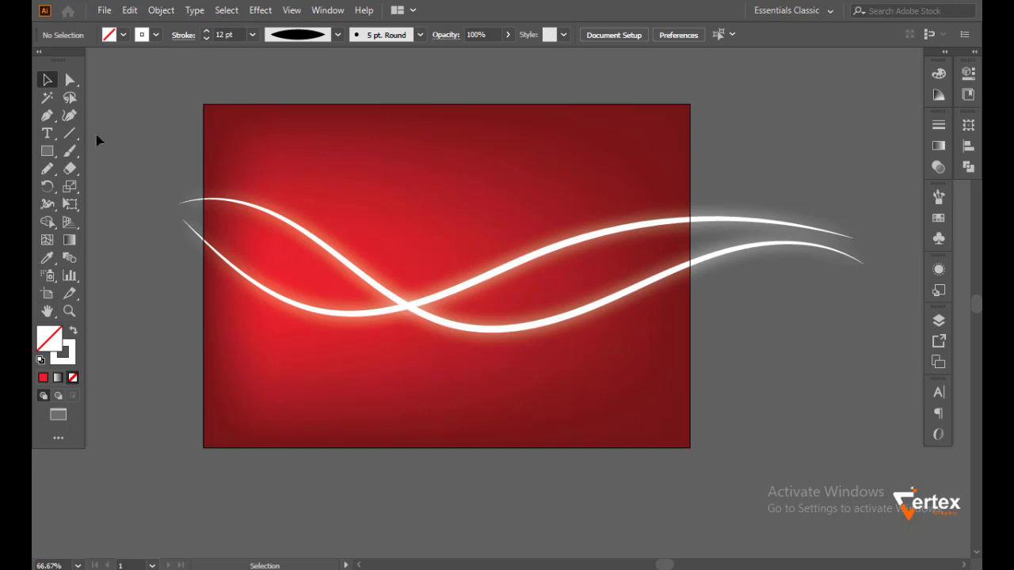
{"action": "left_click", "coordinate": [47, 168]}
{"action": "left_click", "coordinate": [158, 36]}
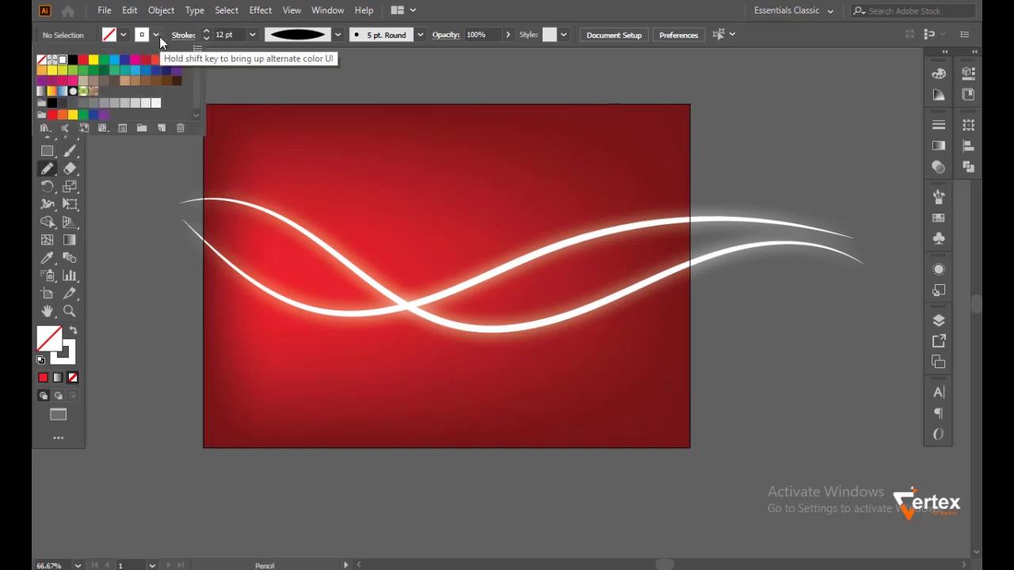
{"action": "left_click", "coordinate": [206, 39]}
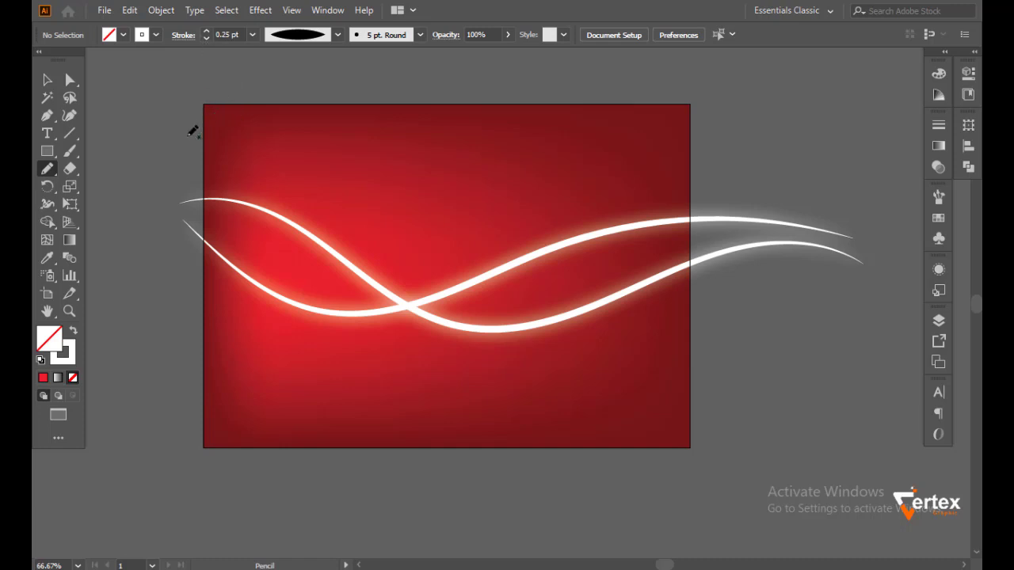
{"action": "left_click_drag", "start_coordinate": [212, 132], "coordinate": [848, 104]}
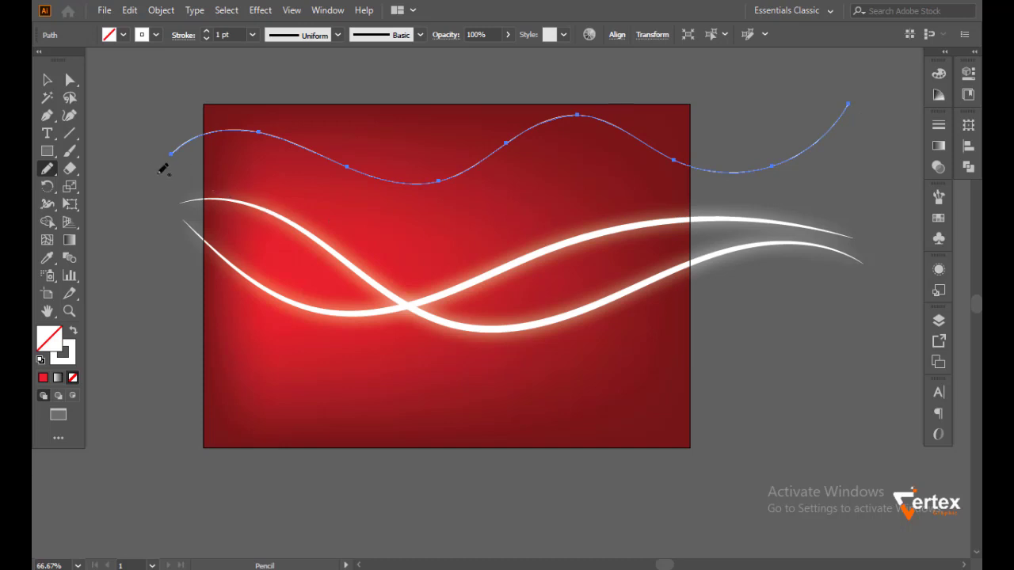
{"action": "mouse_move", "coordinate": [167, 186]}
{"action": "left_mouse_down"}
{"action": "mouse_move", "coordinate": [356, 134]}
{"action": "mouse_move", "coordinate": [509, 181]}
{"action": "mouse_move", "coordinate": [693, 118]}
{"action": "mouse_move", "coordinate": [847, 107]}
{"action": "left_mouse_up"}
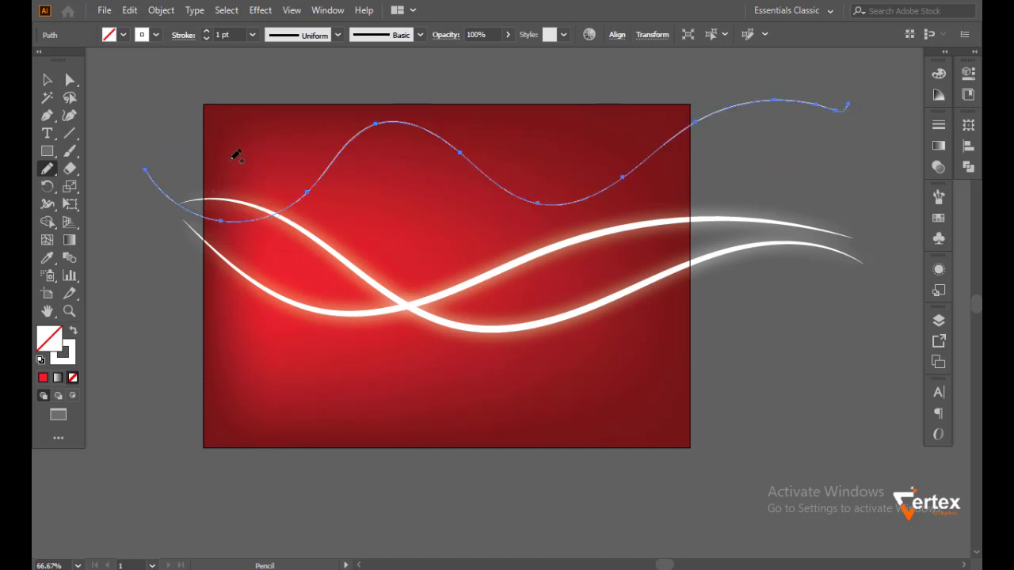
Try box-selecting the thin wave line, clearing accidental selections of the mesh background.
{"action": "key", "text": "v"}
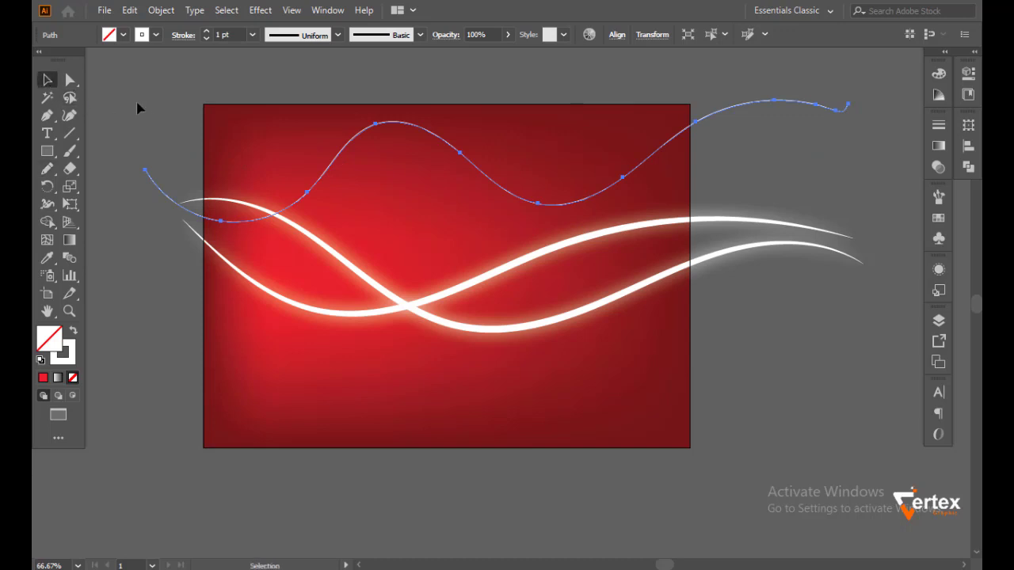
{"action": "left_click", "coordinate": [137, 108]}
{"action": "left_click_drag", "start_coordinate": [305, 74], "coordinate": [418, 178]}
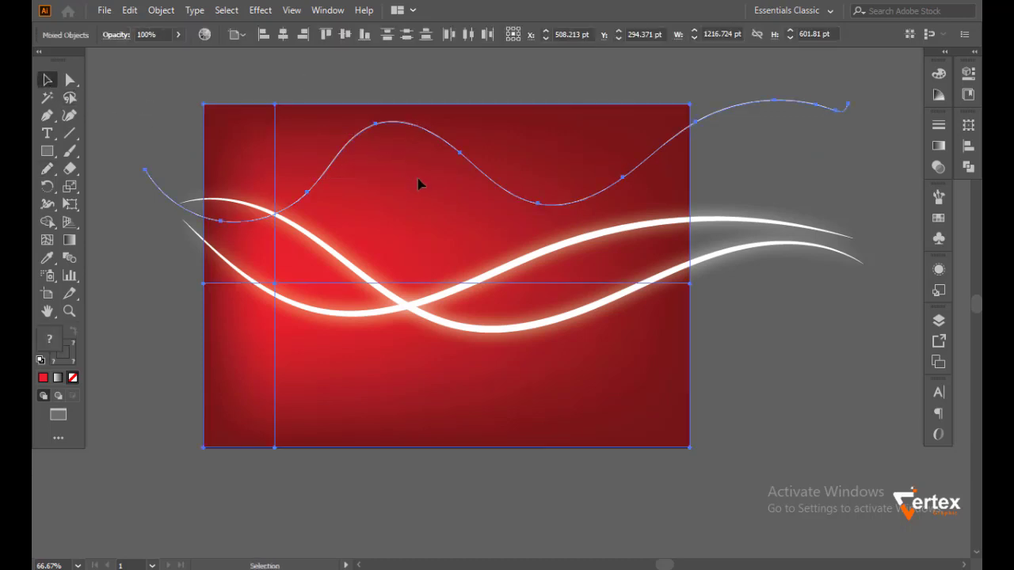
{"action": "left_click", "coordinate": [223, 75]}
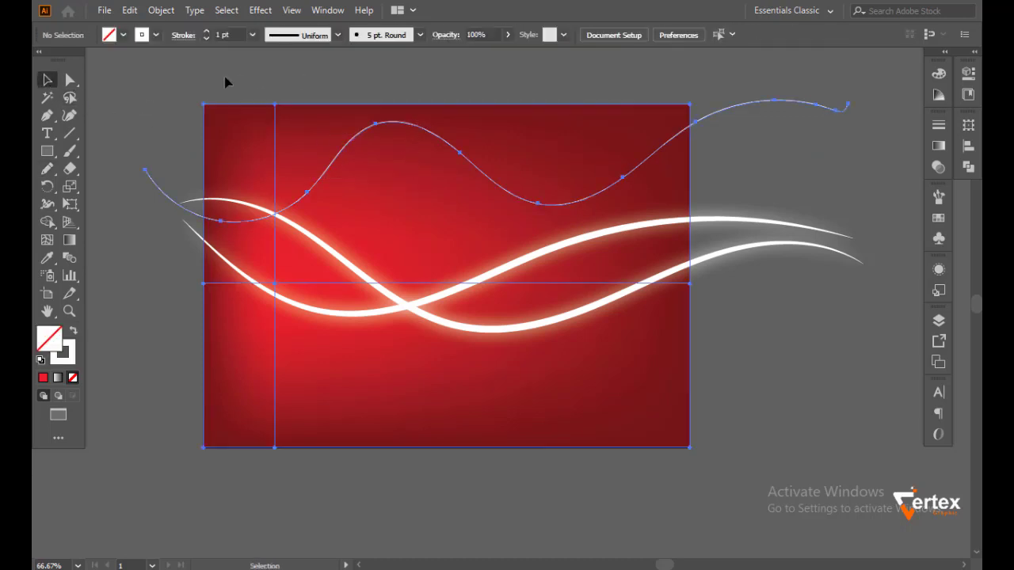
{"action": "left_click", "coordinate": [223, 122]}
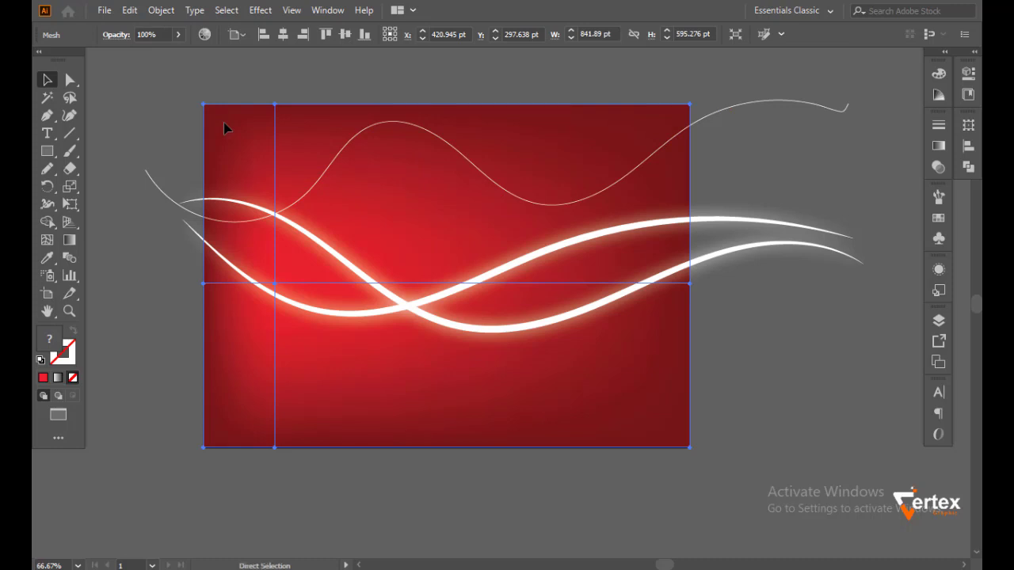
{"action": "key", "text": "ctrl+shift+a"}
{"action": "left_click_drag", "start_coordinate": [264, 103], "coordinate": [384, 175]}
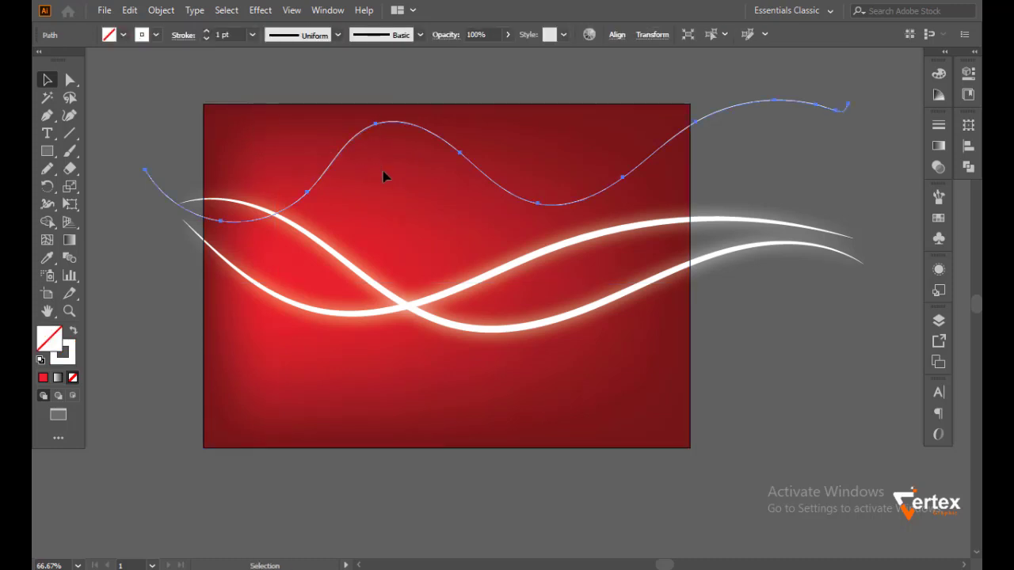
{"action": "left_click_drag", "start_coordinate": [372, 86], "coordinate": [453, 188]}
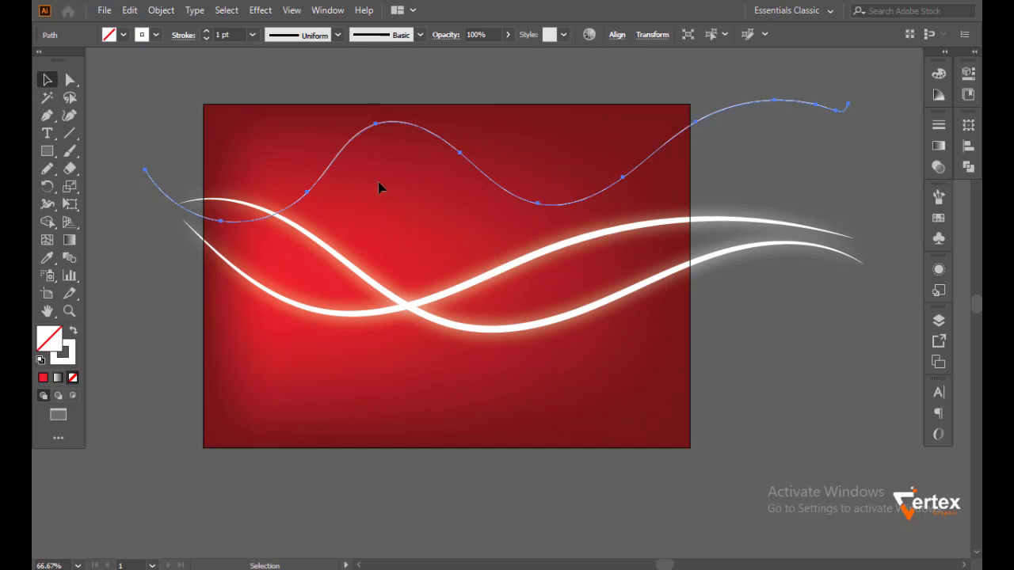
{"action": "key", "text": "ctrl+shift+a"}
Draw a second thin wave across the top past the right edge and select both waves.
{"action": "key", "text": "n"}
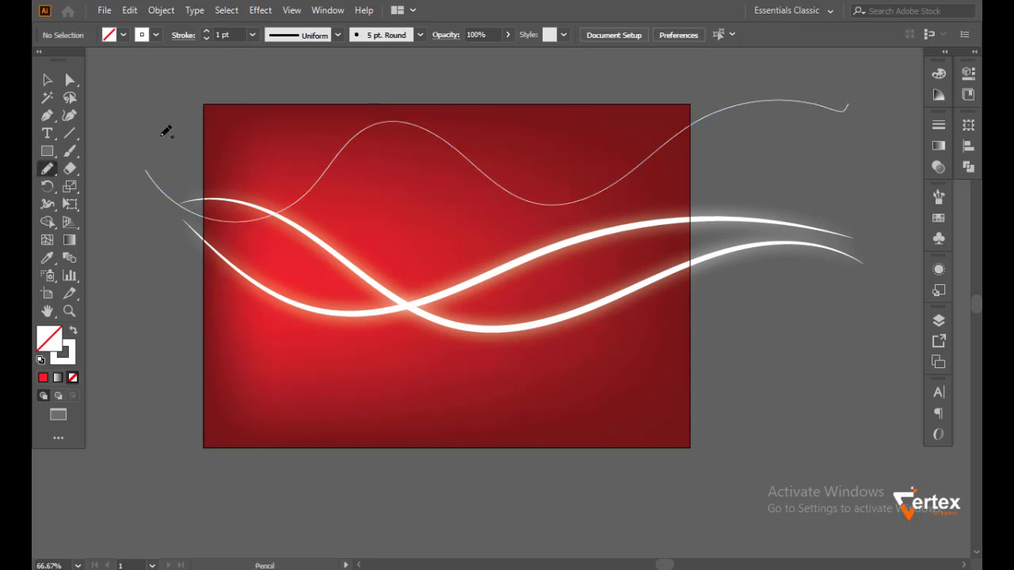
{"action": "mouse_move", "coordinate": [160, 137]}
{"action": "left_mouse_down"}
{"action": "mouse_move", "coordinate": [356, 186]}
{"action": "mouse_move", "coordinate": [573, 135]}
{"action": "mouse_move", "coordinate": [814, 103]}
{"action": "left_mouse_up"}
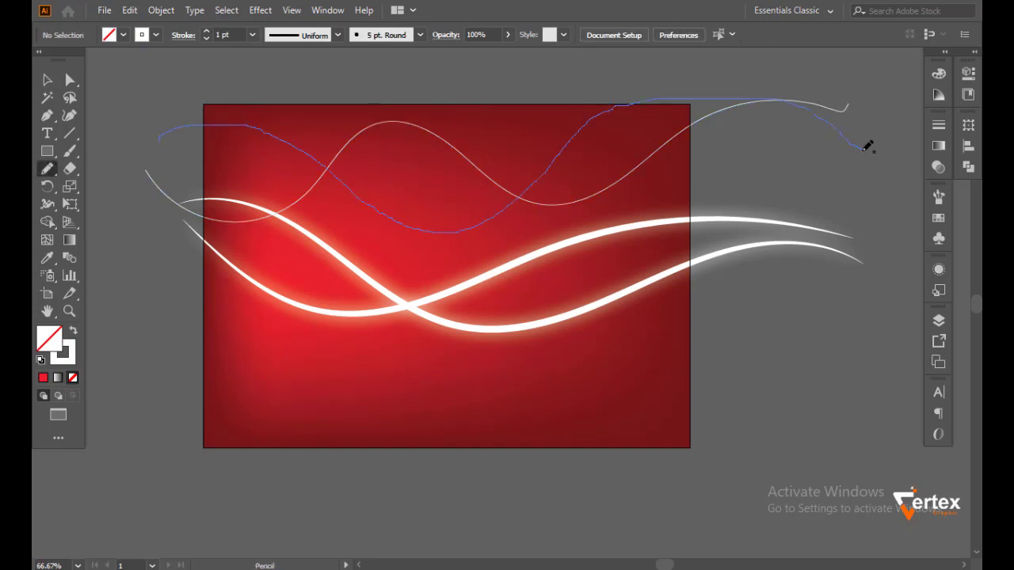
{"action": "left_click_drag", "start_coordinate": [865, 150], "coordinate": [858, 152]}
{"action": "left_click", "coordinate": [45, 80]}
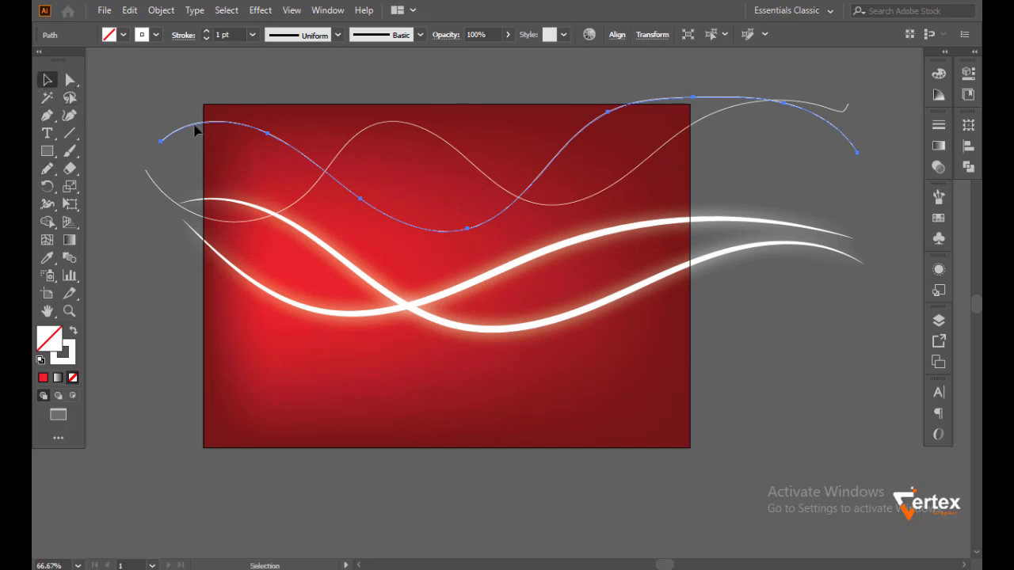
{"action": "left_click_drag", "start_coordinate": [367, 142], "coordinate": [412, 242]}
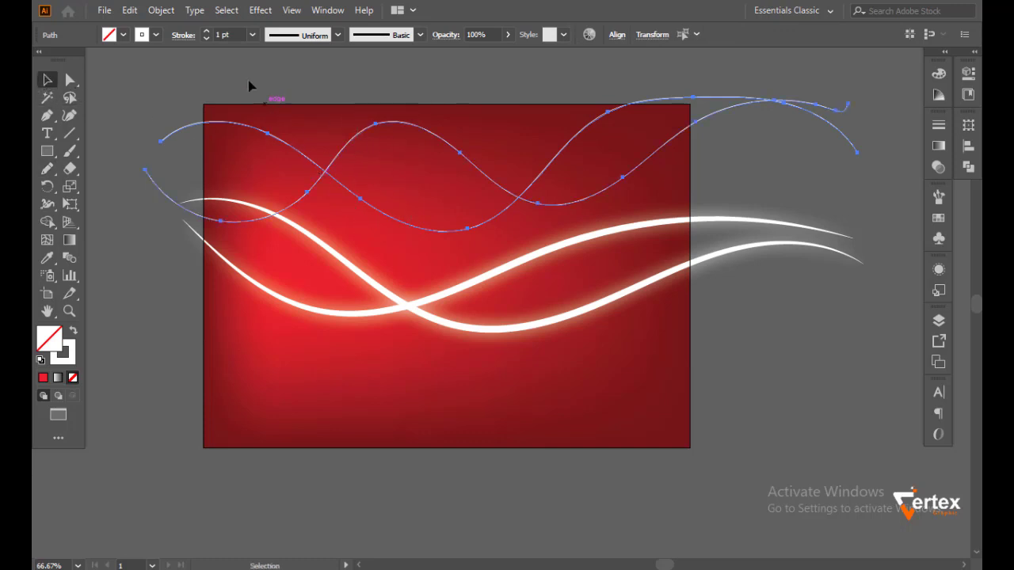
{"action": "left_click", "coordinate": [161, 11]}
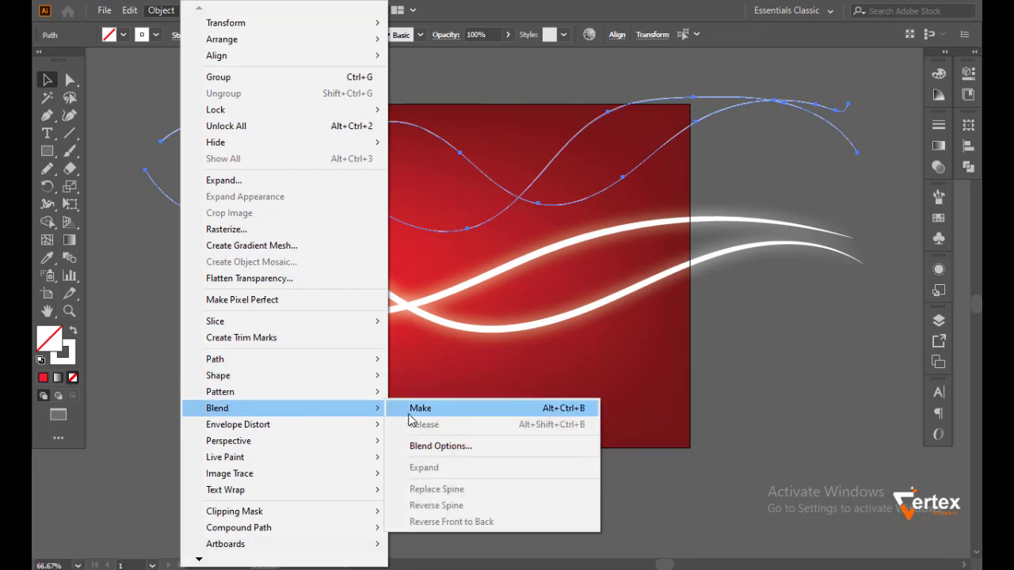
Blend the two thin waves and set the blend spacing to 25 Specified Steps.
{"action": "left_click", "coordinate": [394, 410]}
{"action": "mouse_move", "coordinate": [331, 85]}
{"action": "left_mouse_down"}
{"action": "mouse_move", "coordinate": [413, 230]}
{"action": "mouse_move", "coordinate": [396, 230]}
{"action": "left_mouse_up"}
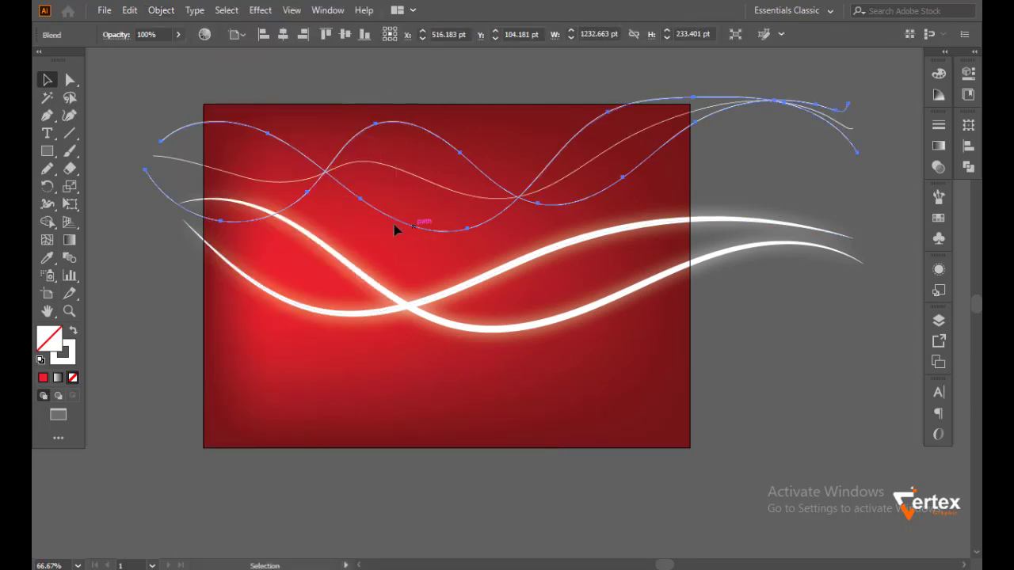
{"action": "left_click", "coordinate": [163, 11]}
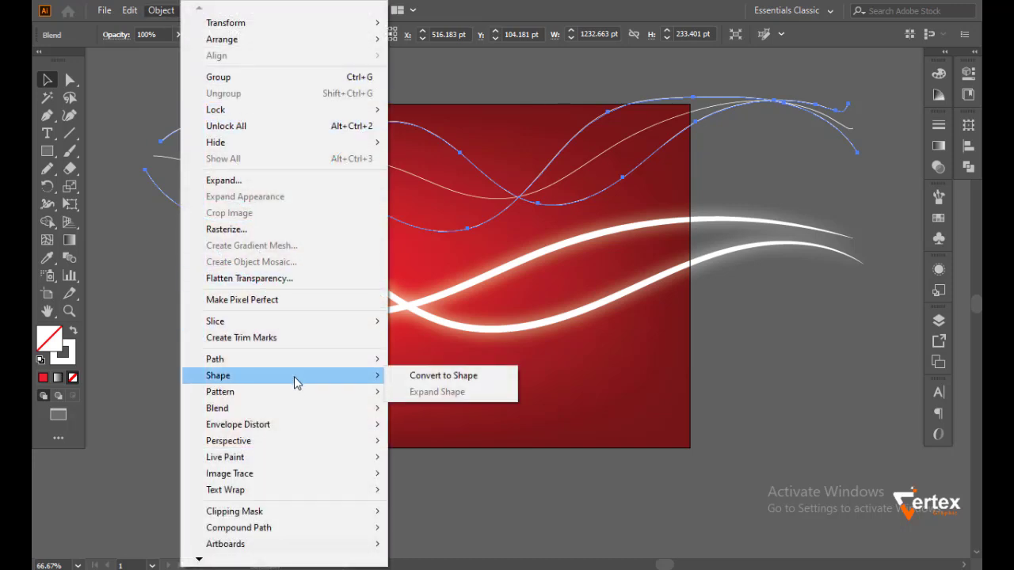
{"action": "mouse_move", "coordinate": [217, 408]}
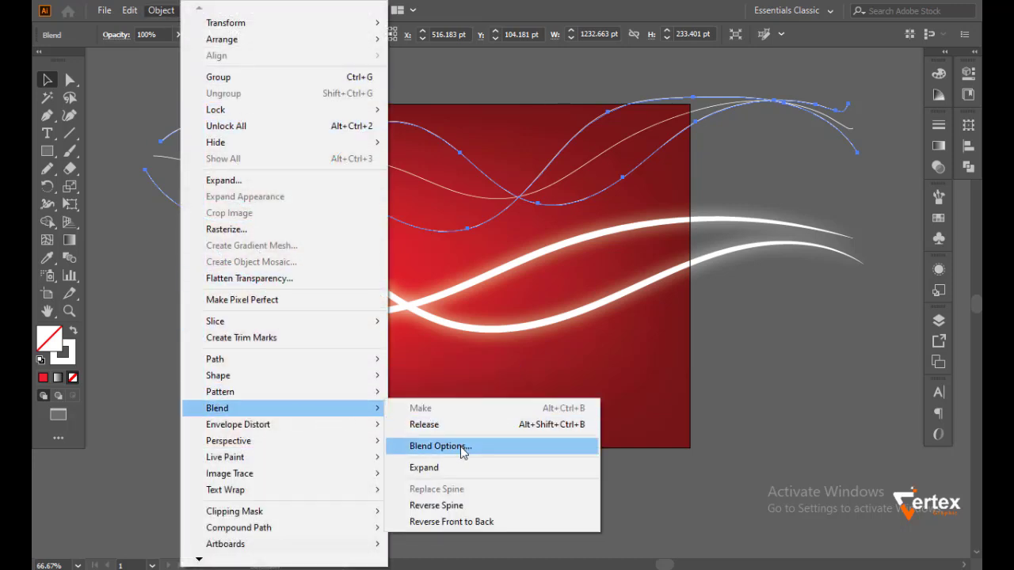
{"action": "left_click", "coordinate": [440, 446]}
{"action": "left_click", "coordinate": [404, 241]}
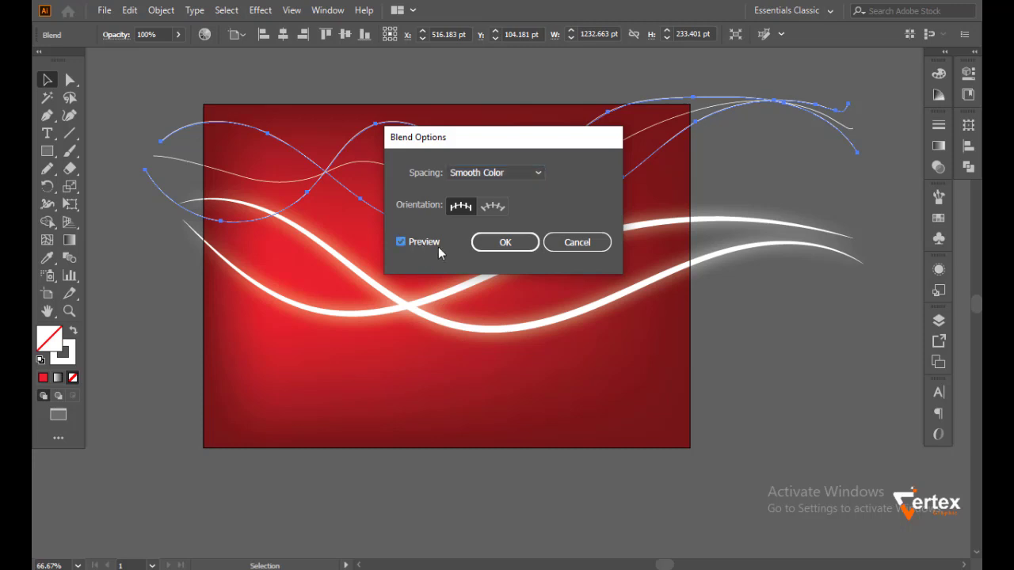
{"action": "left_click", "coordinate": [521, 177]}
{"action": "left_click", "coordinate": [510, 206]}
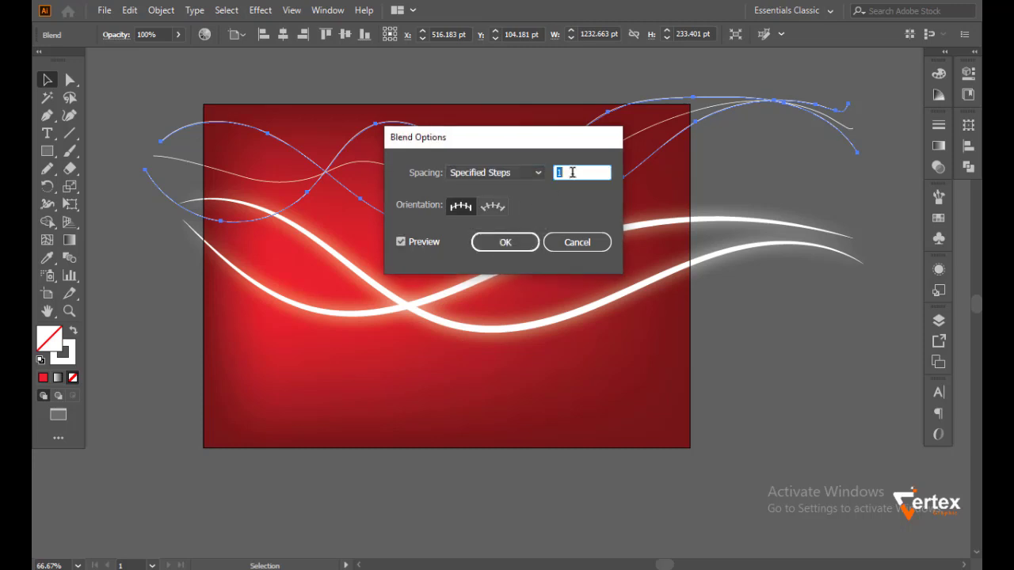
{"action": "key", "text": "Return"}
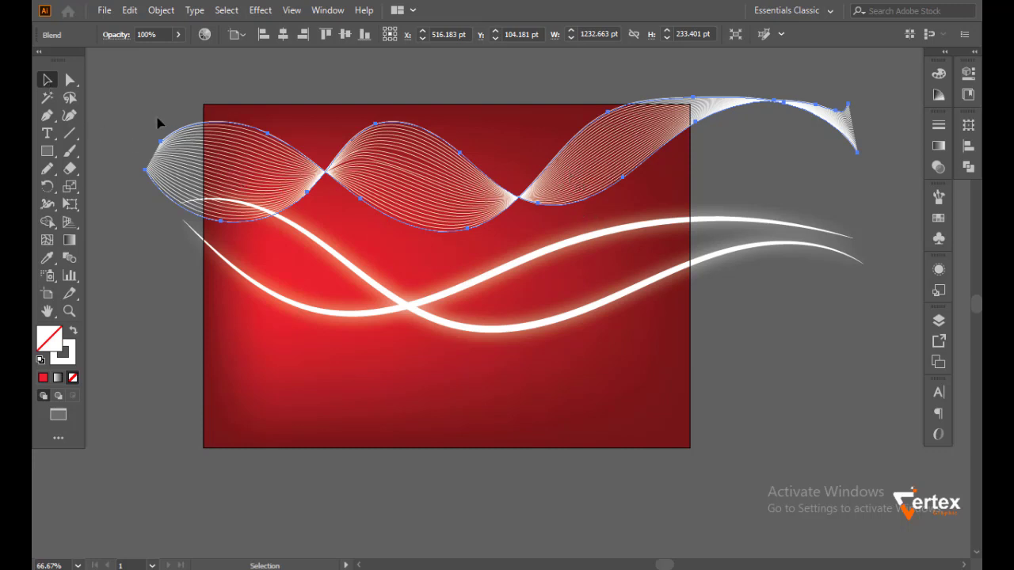
Expand the blend twice so the ribbon becomes plain separate paths.
{"action": "left_click", "coordinate": [161, 11]}
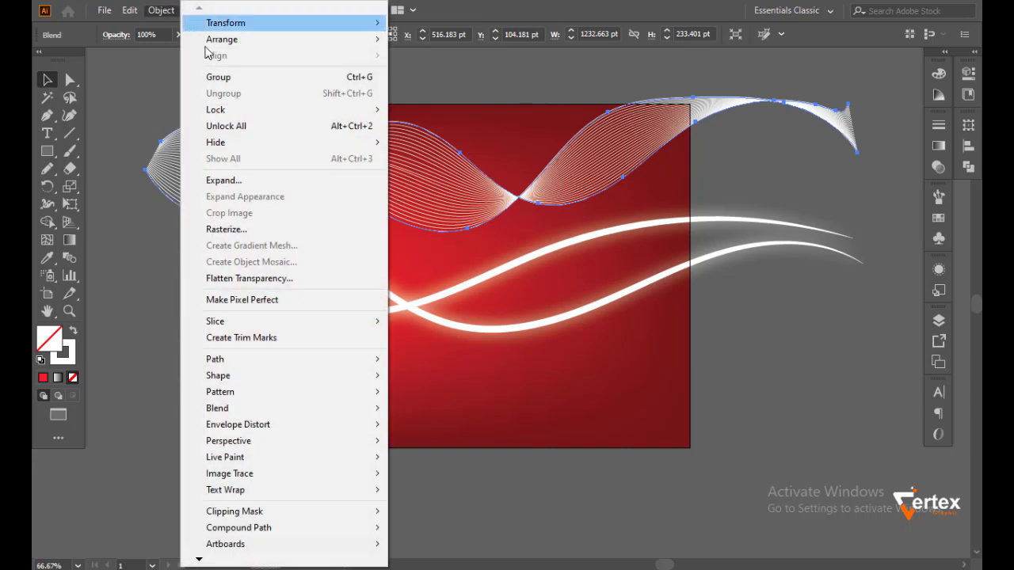
{"action": "left_click", "coordinate": [242, 180]}
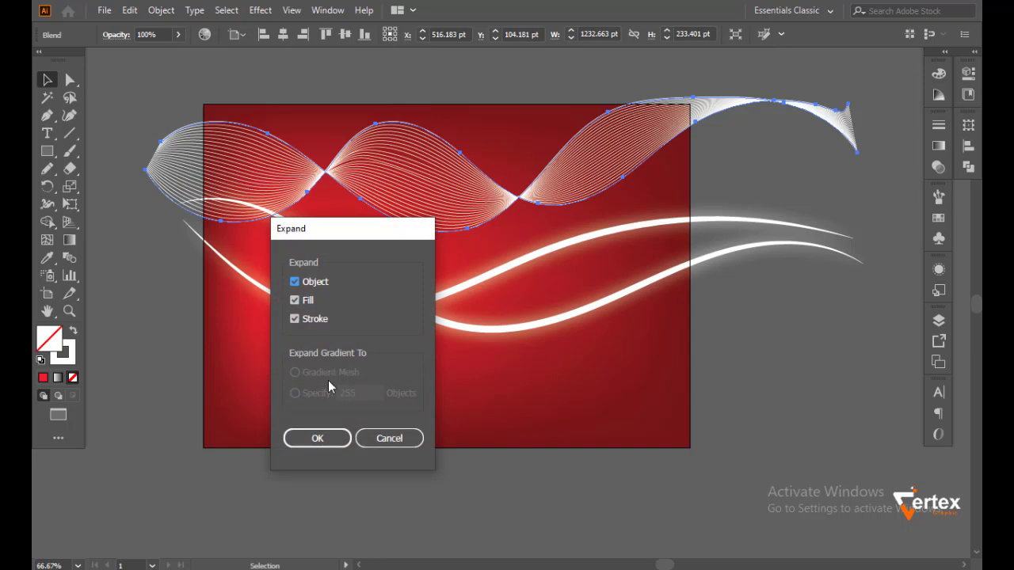
{"action": "left_click", "coordinate": [318, 438]}
{"action": "left_click", "coordinate": [162, 10]}
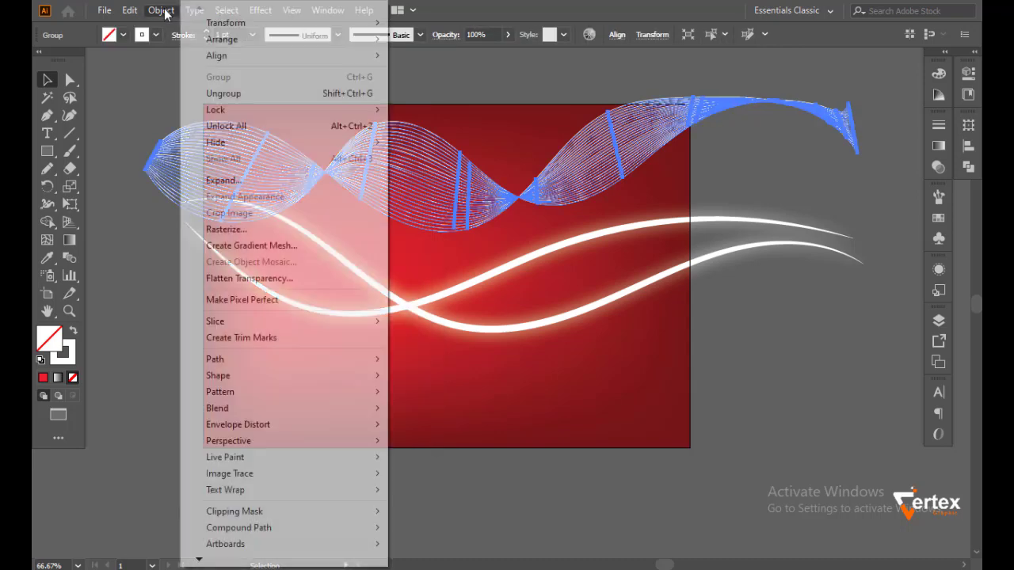
{"action": "left_click", "coordinate": [224, 181]}
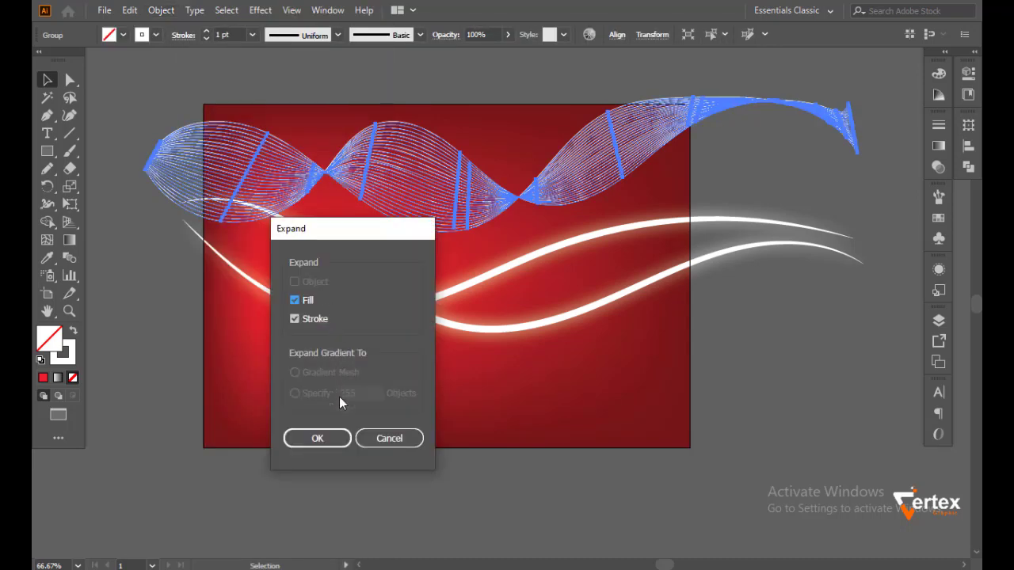
{"action": "left_click", "coordinate": [326, 438]}
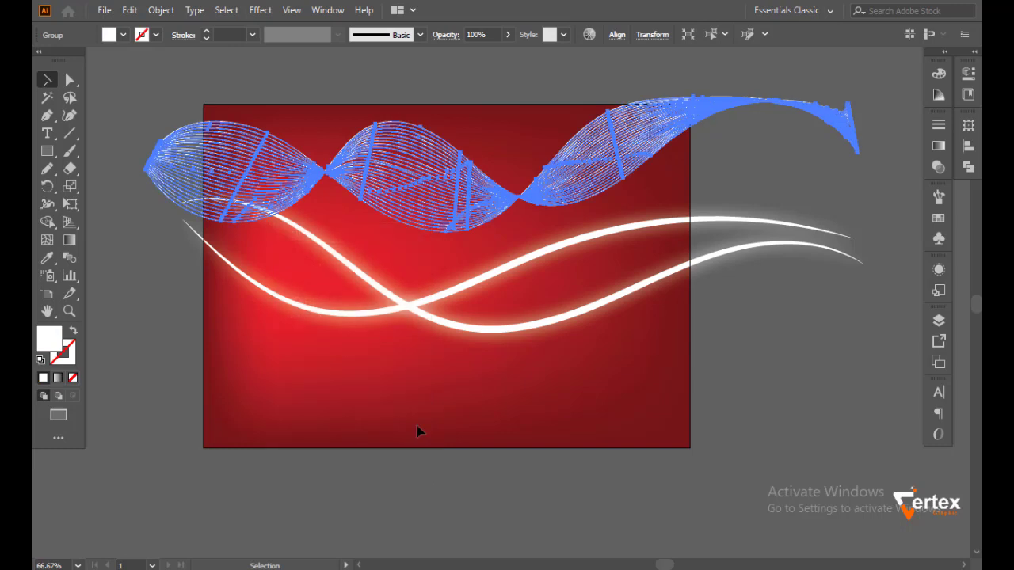
Set the ribbon's transparency blend mode to Overlay and deselect it.
{"action": "left_click", "coordinate": [938, 167]}
{"action": "left_click", "coordinate": [816, 140]}
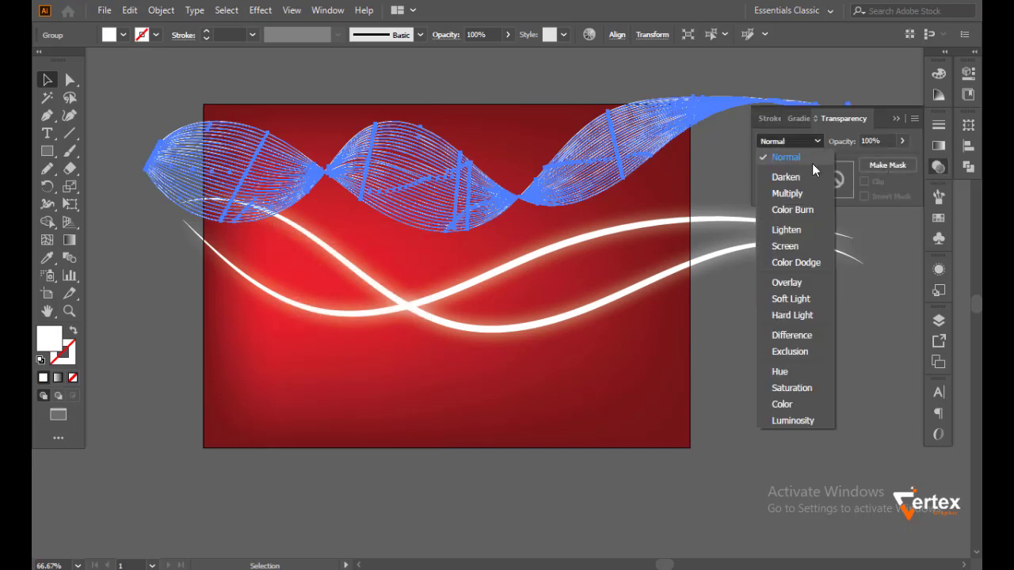
{"action": "left_click", "coordinate": [790, 284]}
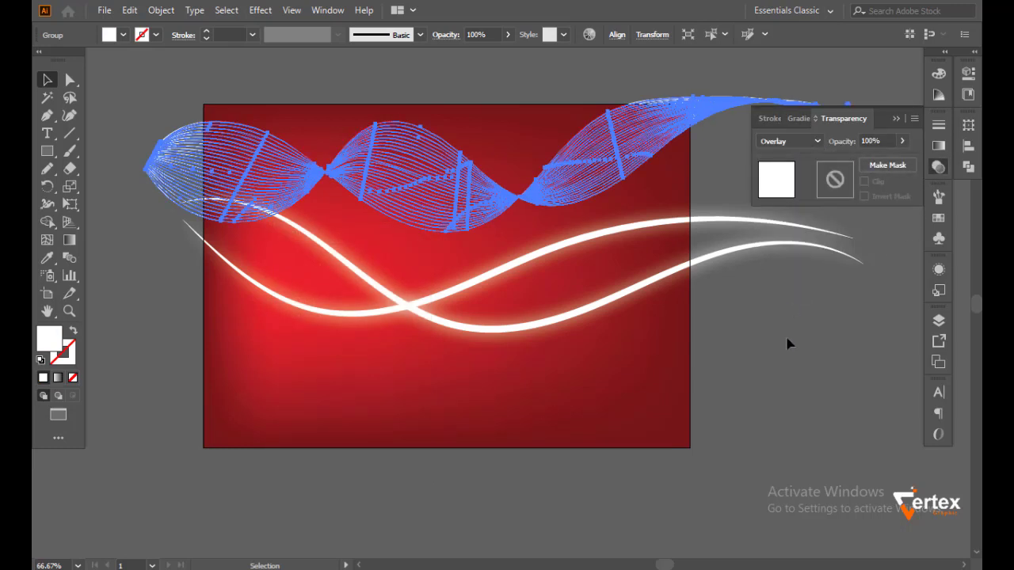
{"action": "left_click", "coordinate": [788, 343]}
{"action": "left_click", "coordinate": [896, 120]}
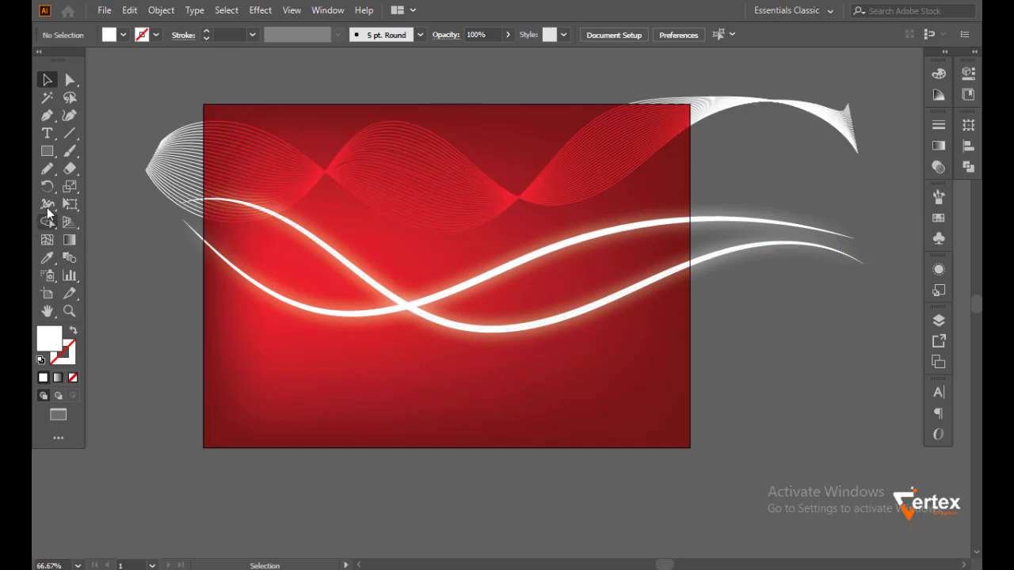
Sketch two pencil waves across the lower artboard and select them both.
{"action": "key", "text": "n"}
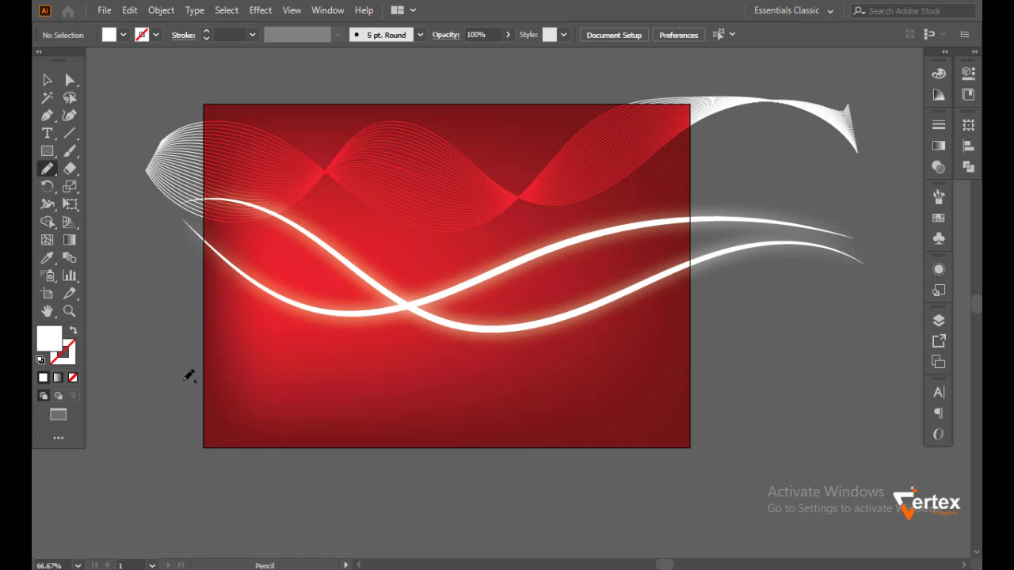
{"action": "mouse_move", "coordinate": [179, 389]}
{"action": "left_mouse_down"}
{"action": "mouse_move", "coordinate": [403, 414]}
{"action": "mouse_move", "coordinate": [798, 370]}
{"action": "mouse_move", "coordinate": [846, 383]}
{"action": "left_mouse_up"}
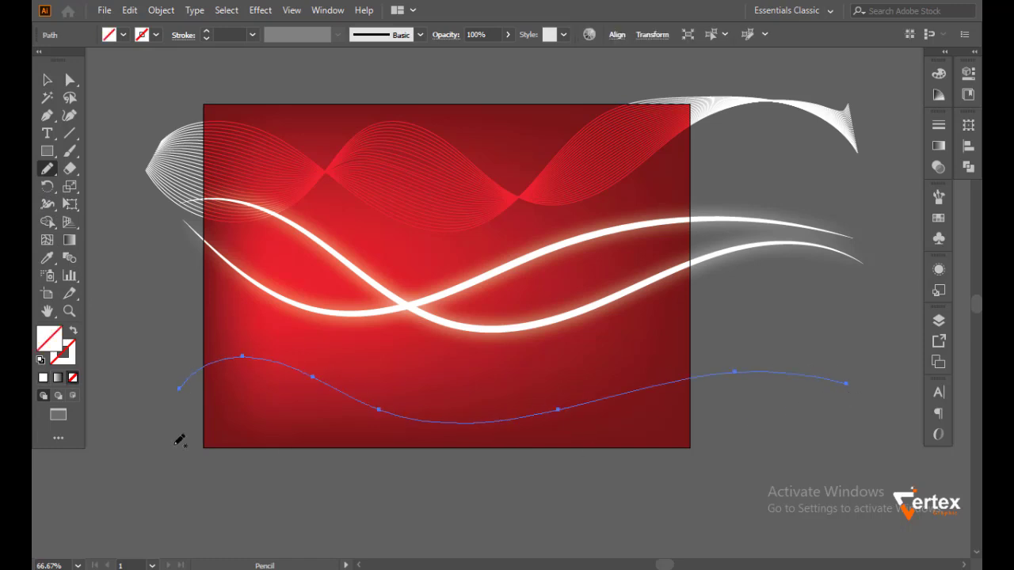
{"action": "left_click_drag", "start_coordinate": [152, 431], "coordinate": [688, 411]}
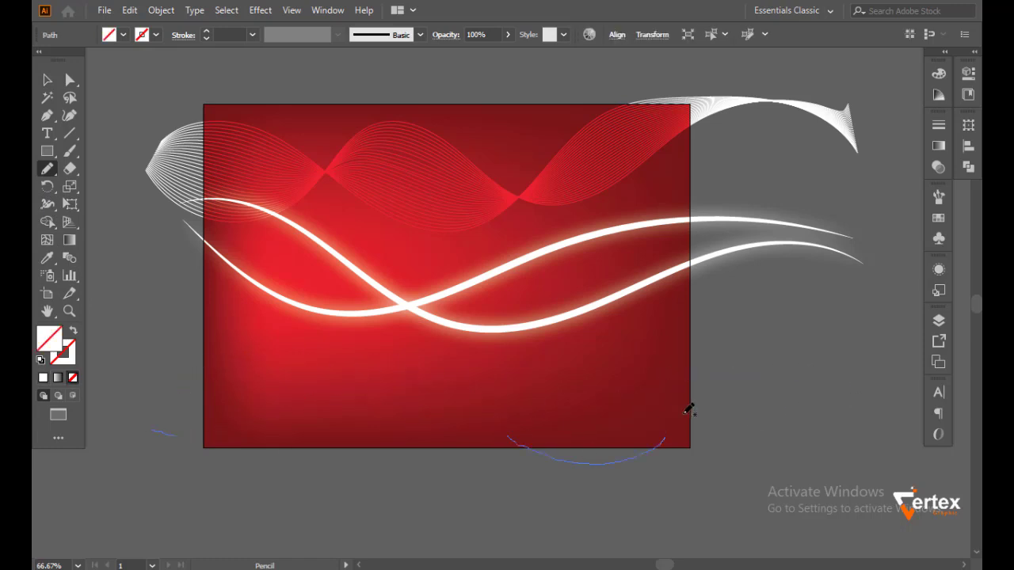
{"action": "left_click", "coordinate": [47, 79]}
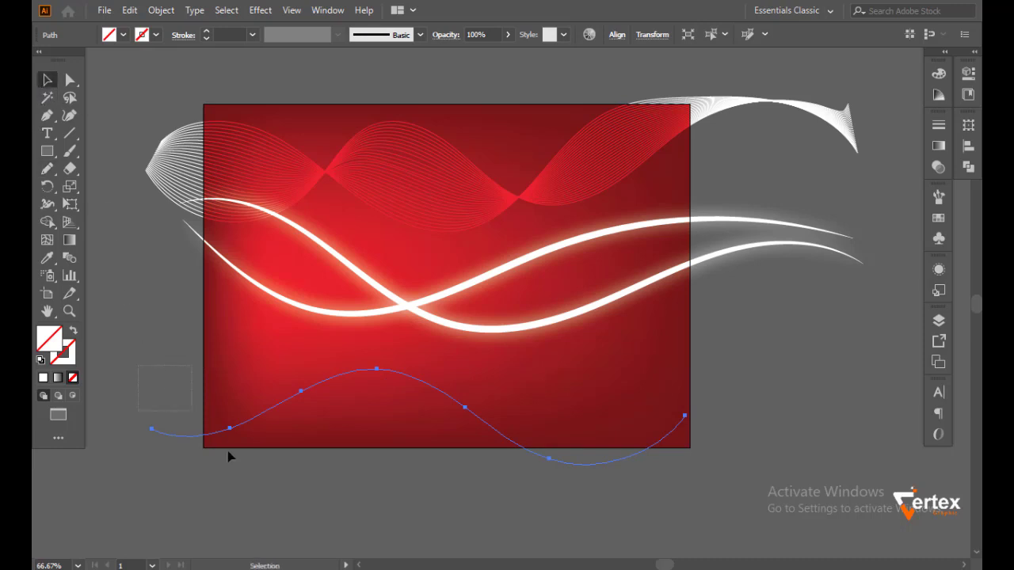
{"action": "left_click_drag", "start_coordinate": [245, 364], "coordinate": [247, 488]}
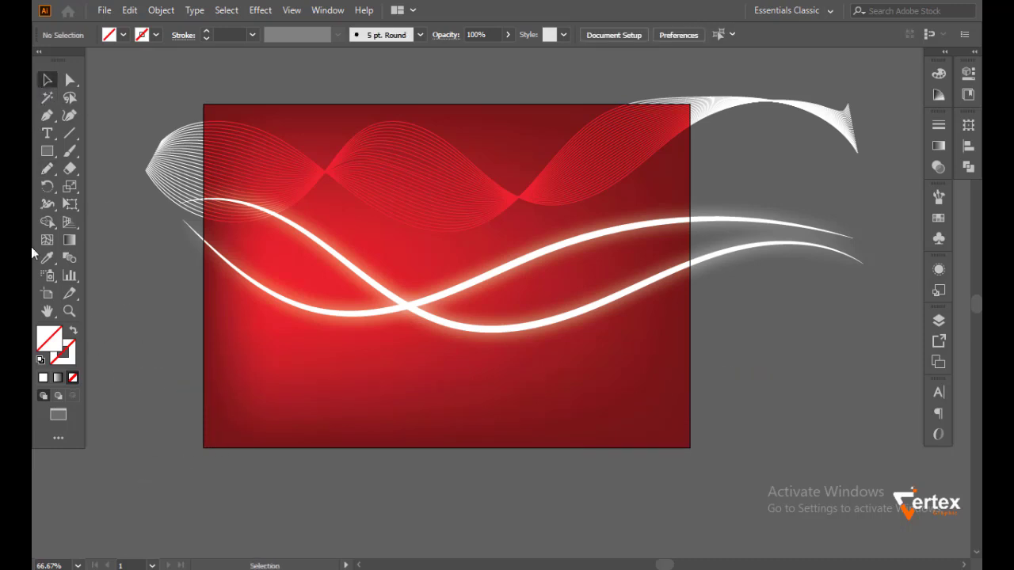
Redraw two larger crossing pencil waves across the lower part of the artboard.
{"action": "left_click", "coordinate": [47, 169]}
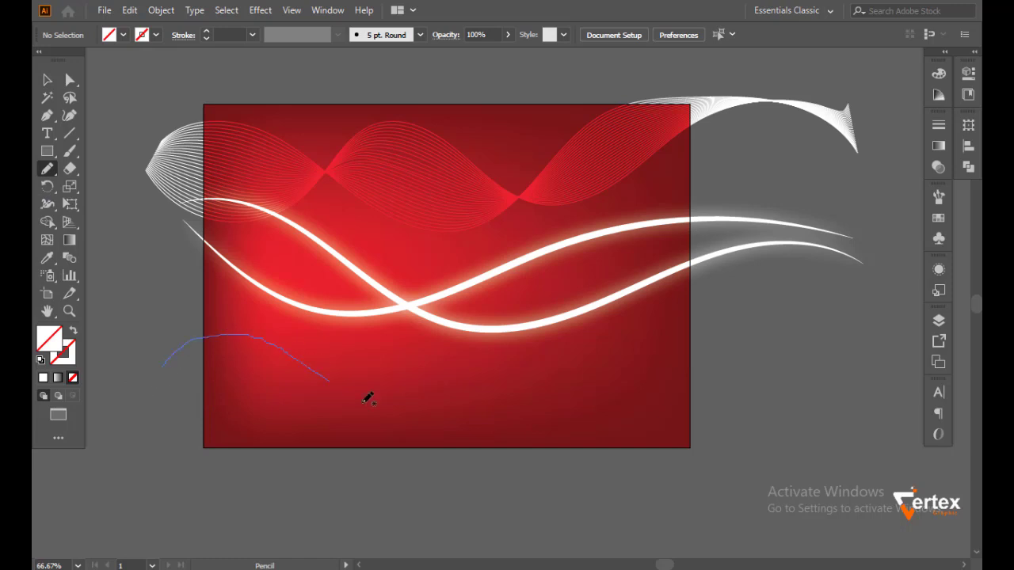
{"action": "left_click_drag", "start_coordinate": [179, 351], "coordinate": [883, 383]}
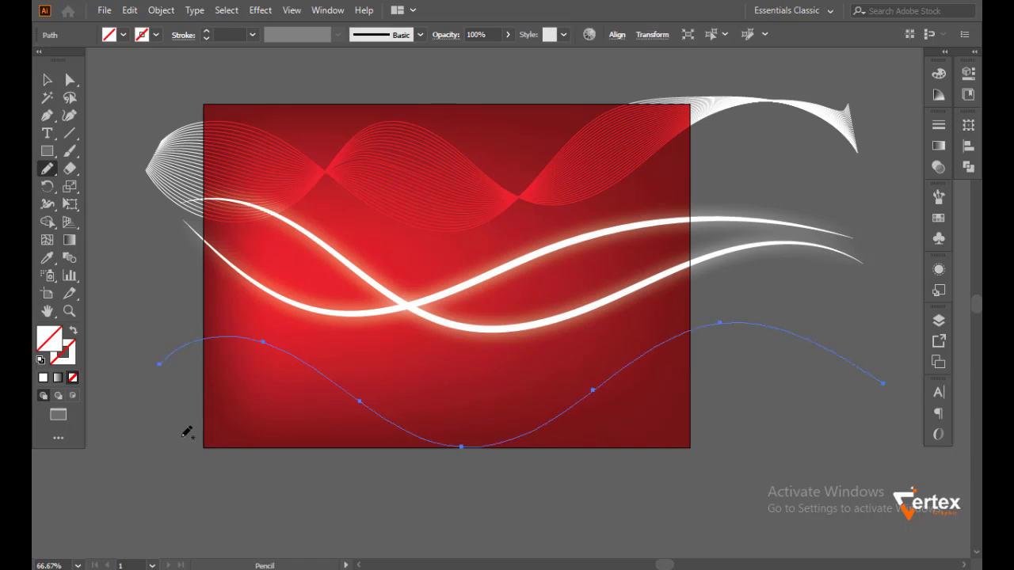
{"action": "left_click_drag", "start_coordinate": [197, 441], "coordinate": [668, 426]}
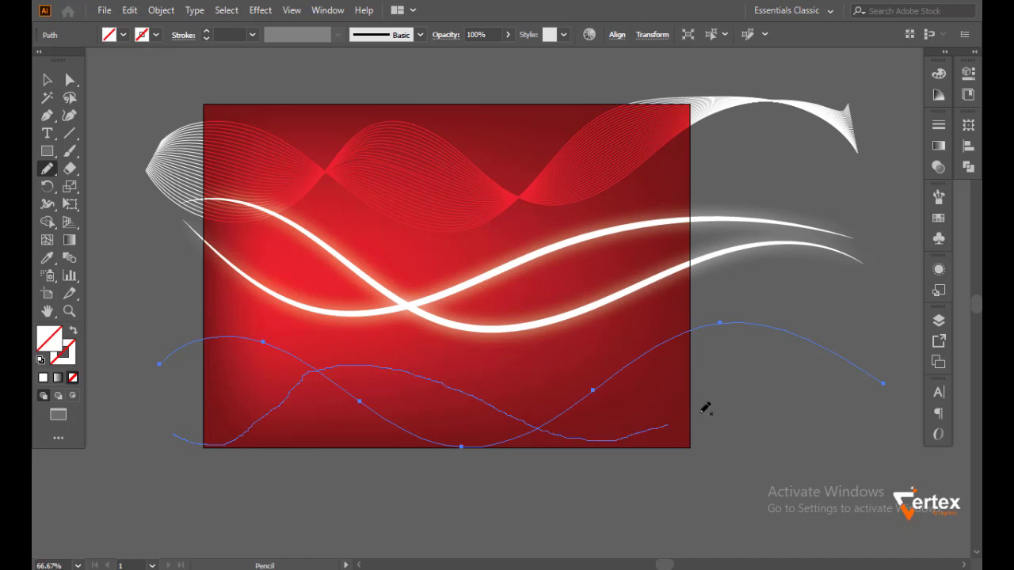
{"action": "left_click_drag", "start_coordinate": [869, 406], "coordinate": [867, 409]}
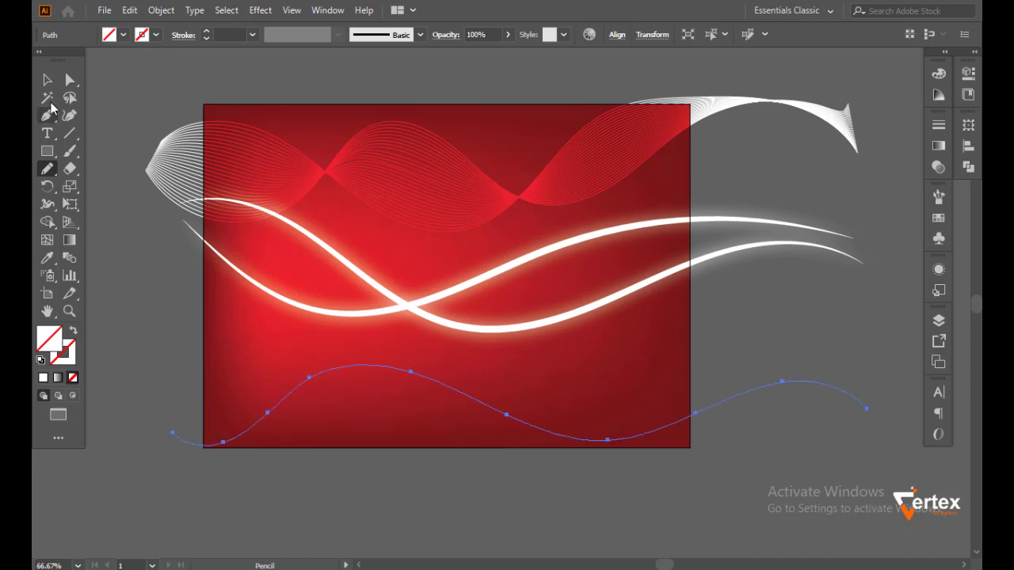
{"action": "left_click", "coordinate": [47, 79]}
Give the two lower waves a thin white 0.25 pt stroke and blend them together.
{"action": "left_click_drag", "start_coordinate": [151, 379], "coordinate": [188, 476]}
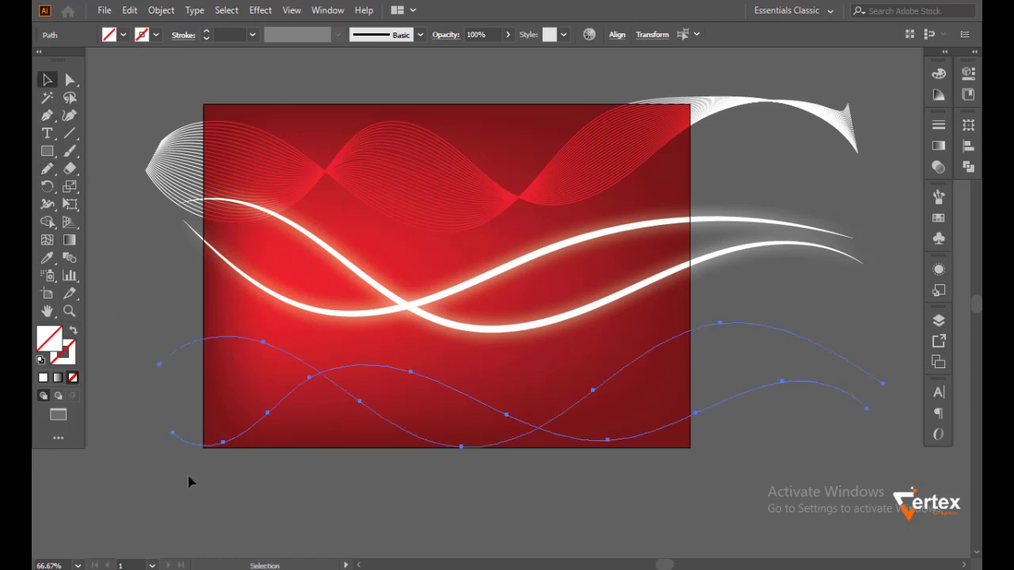
{"action": "left_click", "coordinate": [204, 37]}
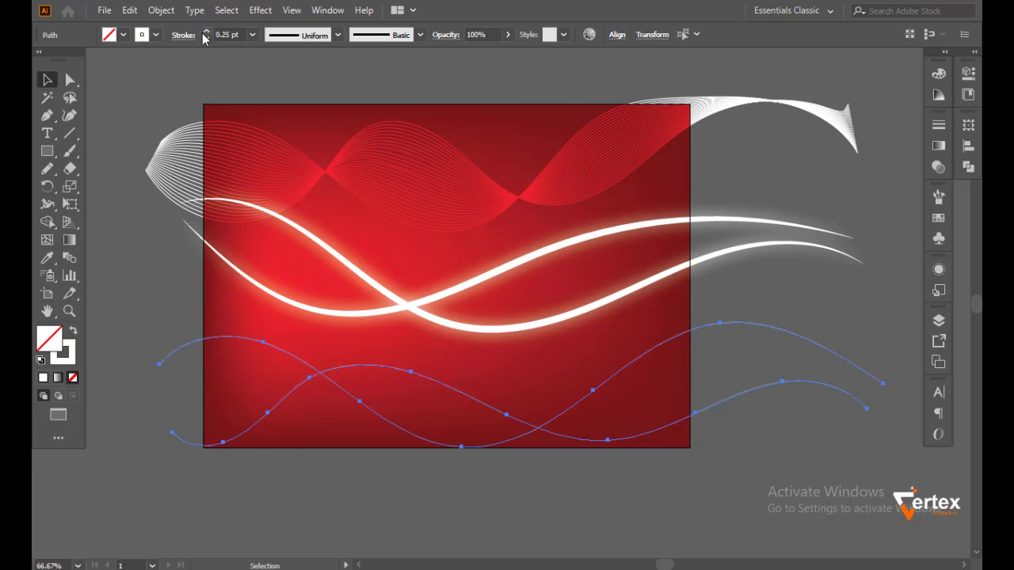
{"action": "left_click", "coordinate": [161, 10]}
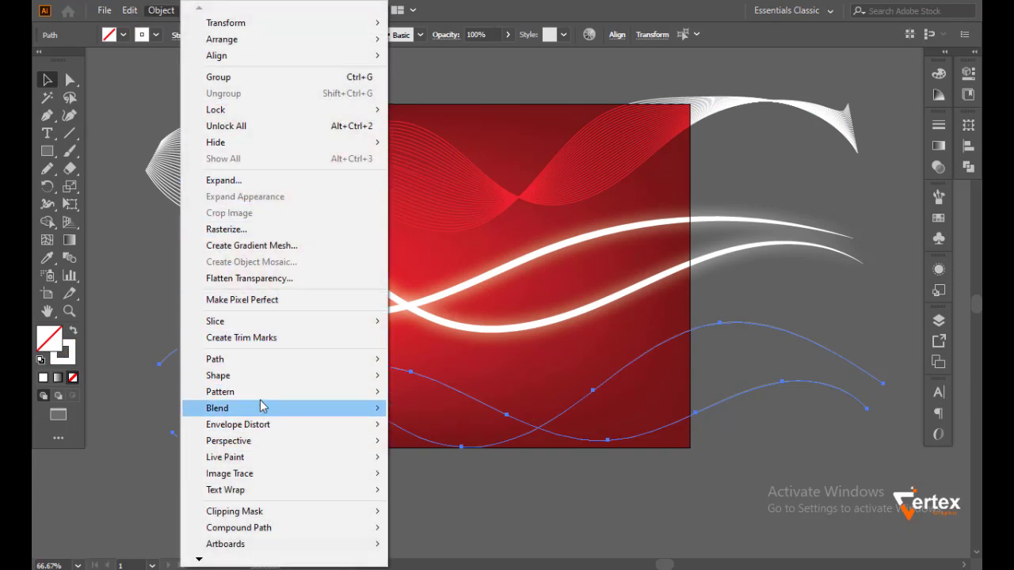
{"action": "mouse_move", "coordinate": [217, 408]}
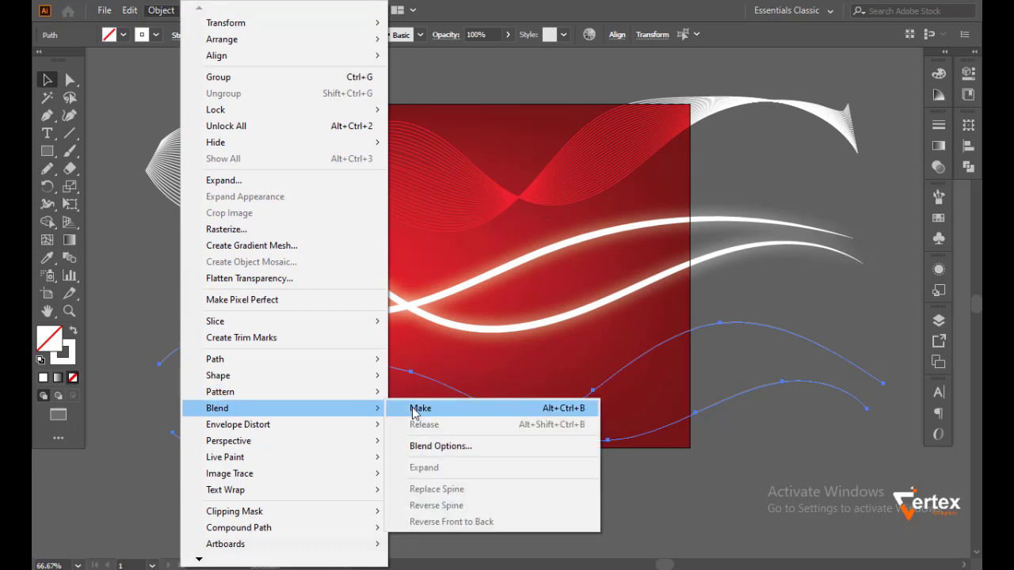
{"action": "left_click", "coordinate": [413, 409]}
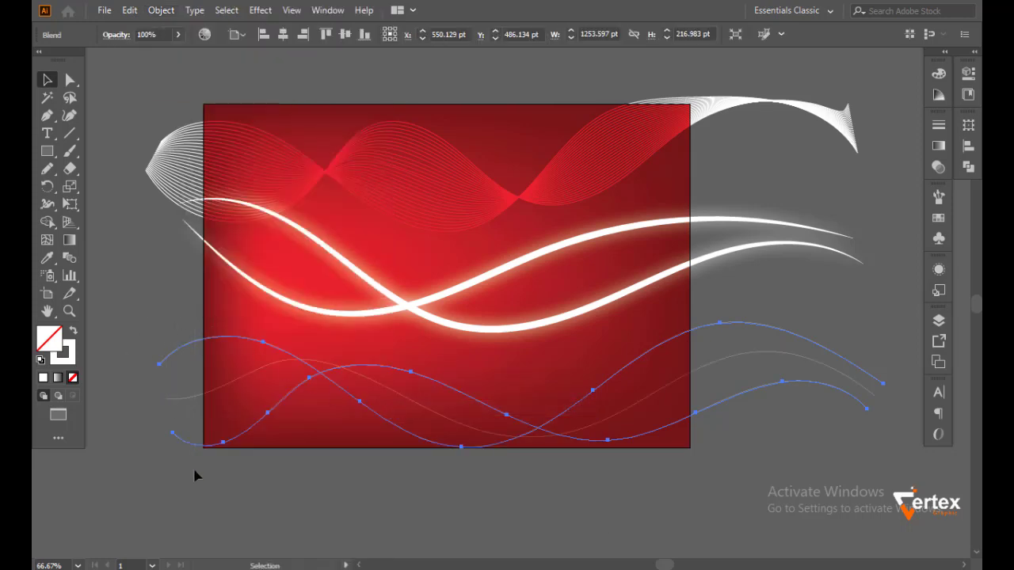
Set the blend's spacing to Specified Steps in Blend Options, with Preview on.
{"action": "left_click", "coordinate": [162, 10]}
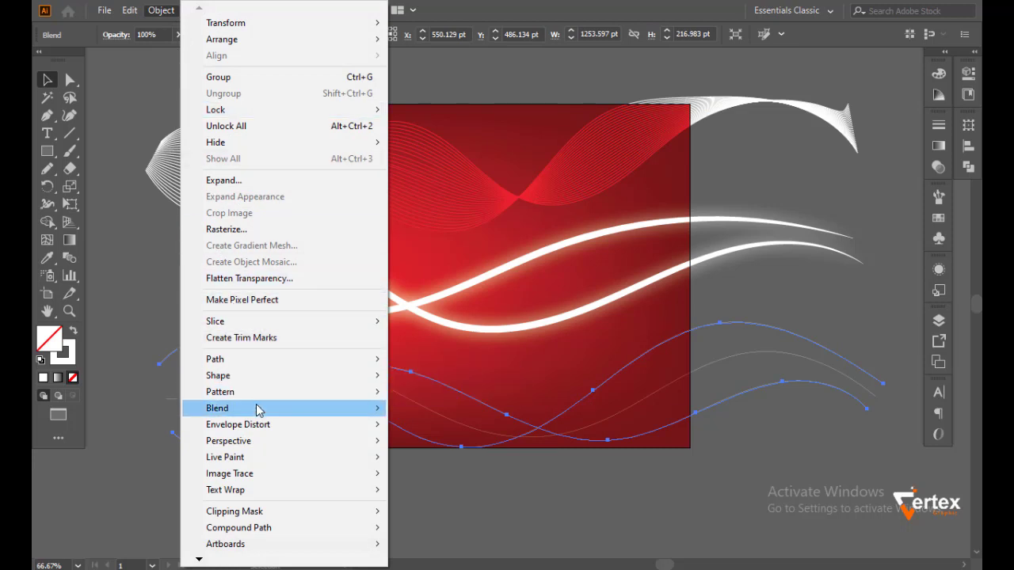
{"action": "mouse_move", "coordinate": [230, 408]}
{"action": "left_click", "coordinate": [440, 447]}
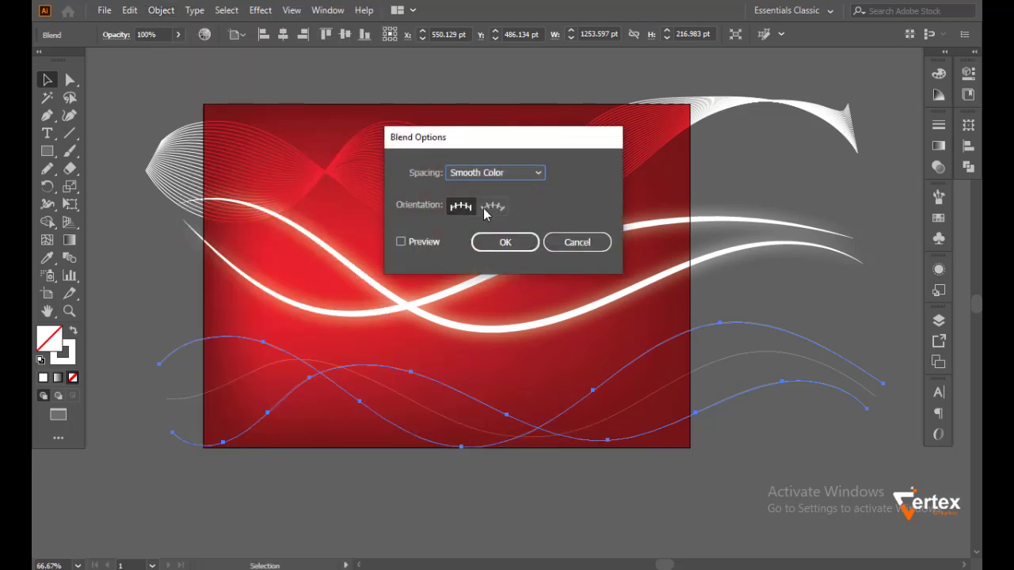
{"action": "left_click", "coordinate": [425, 242]}
{"action": "left_click", "coordinate": [534, 172]}
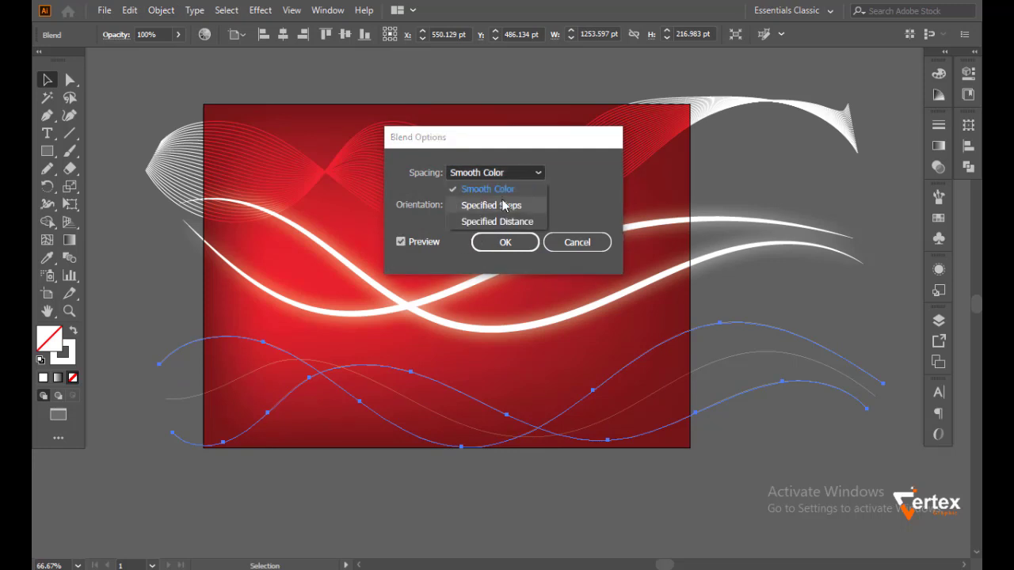
{"action": "left_click", "coordinate": [509, 205]}
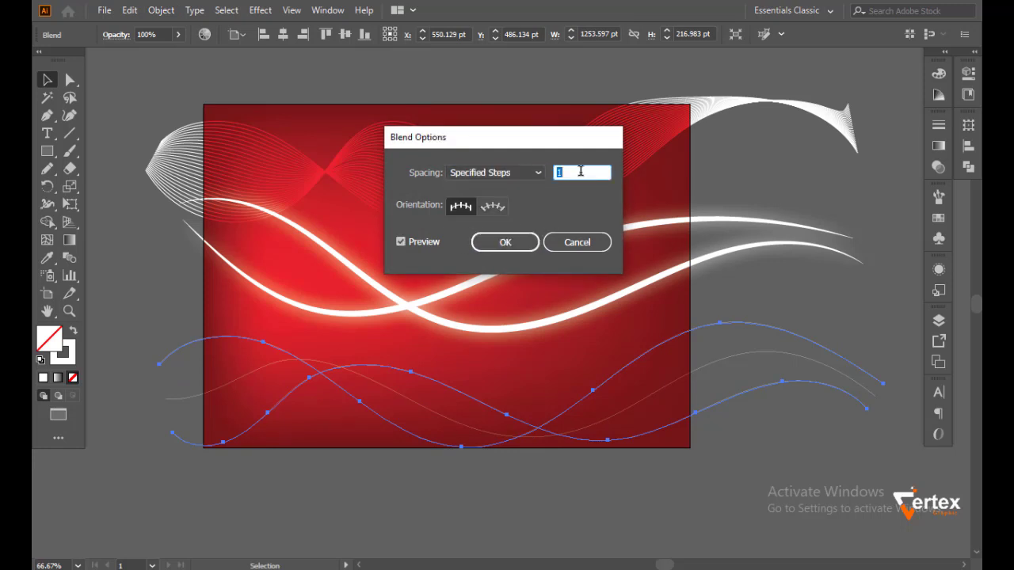
{"action": "key", "text": "Return"}
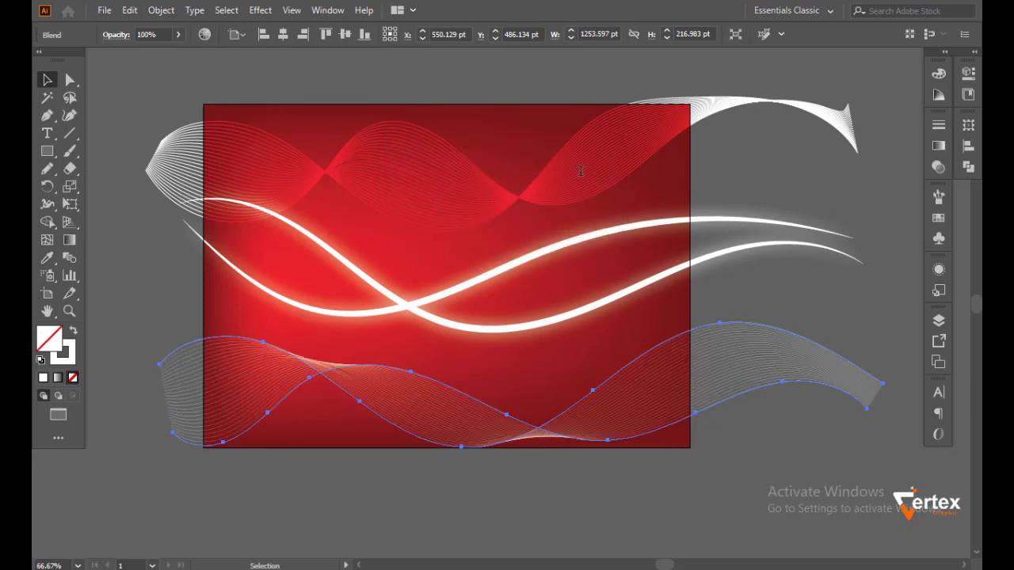
Expand the bottom line blend into separate plain paths.
{"action": "left_click_drag", "start_coordinate": [120, 265], "coordinate": [208, 475]}
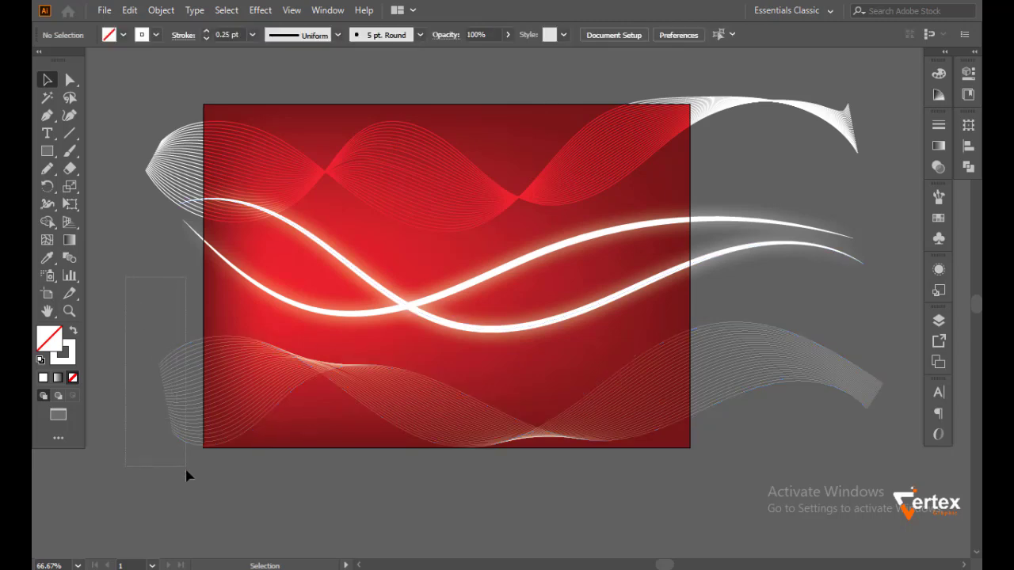
{"action": "left_click", "coordinate": [161, 10]}
{"action": "left_click", "coordinate": [224, 180]}
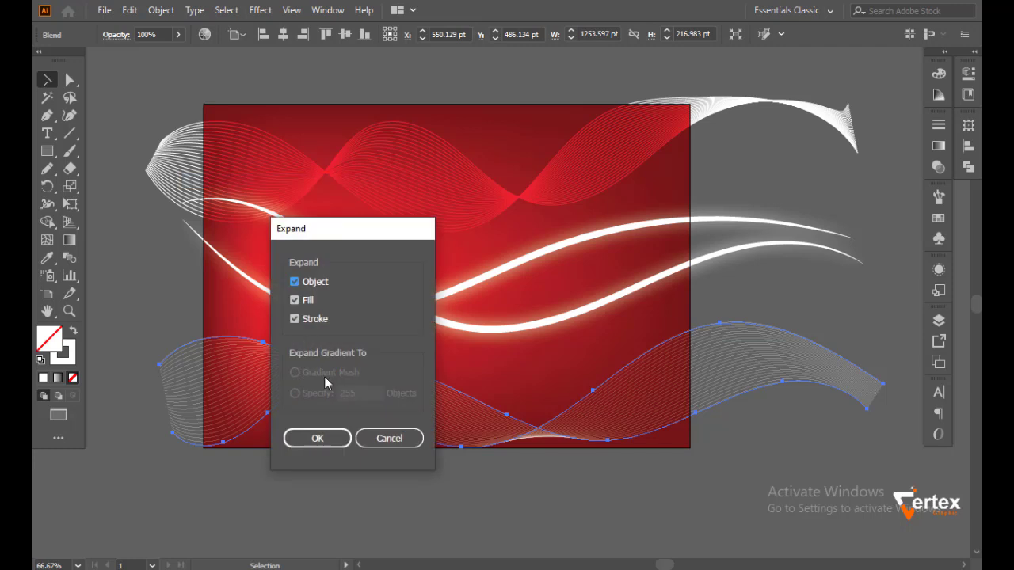
{"action": "left_click", "coordinate": [330, 441]}
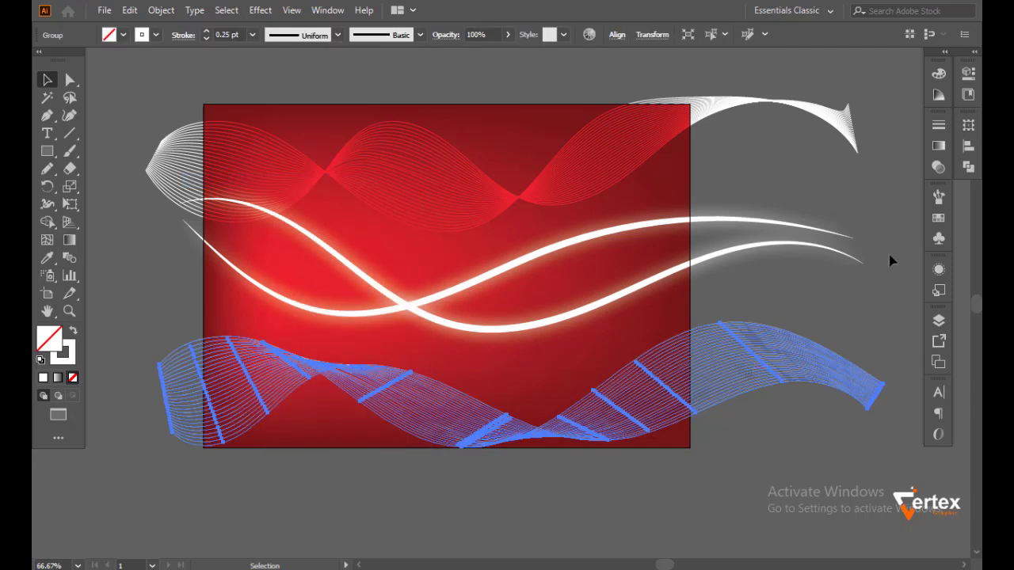
Set the expanded bottom ribbon's blend mode to Overlay in the Transparency panel.
{"action": "left_click", "coordinate": [938, 168]}
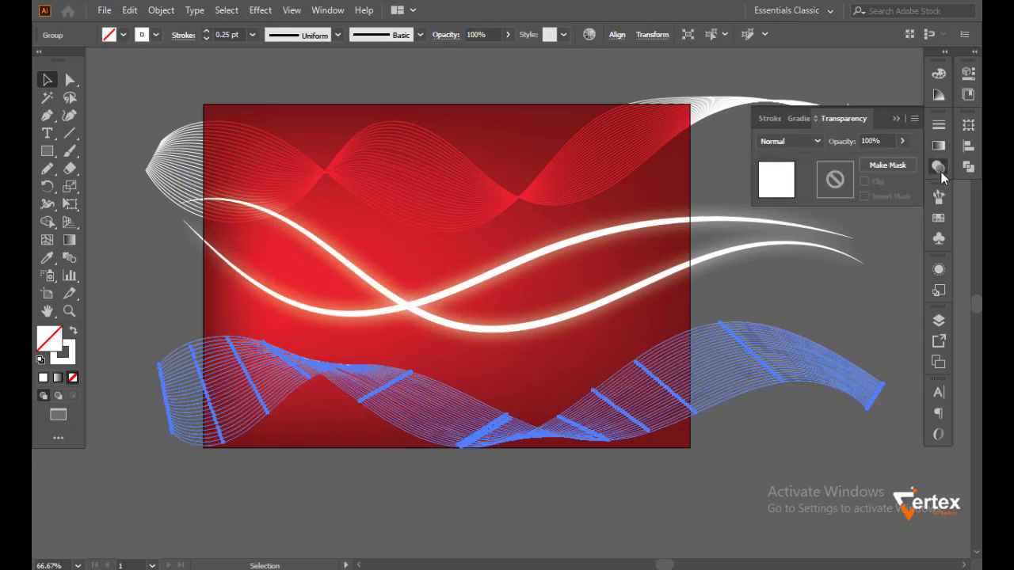
{"action": "left_click", "coordinate": [816, 141]}
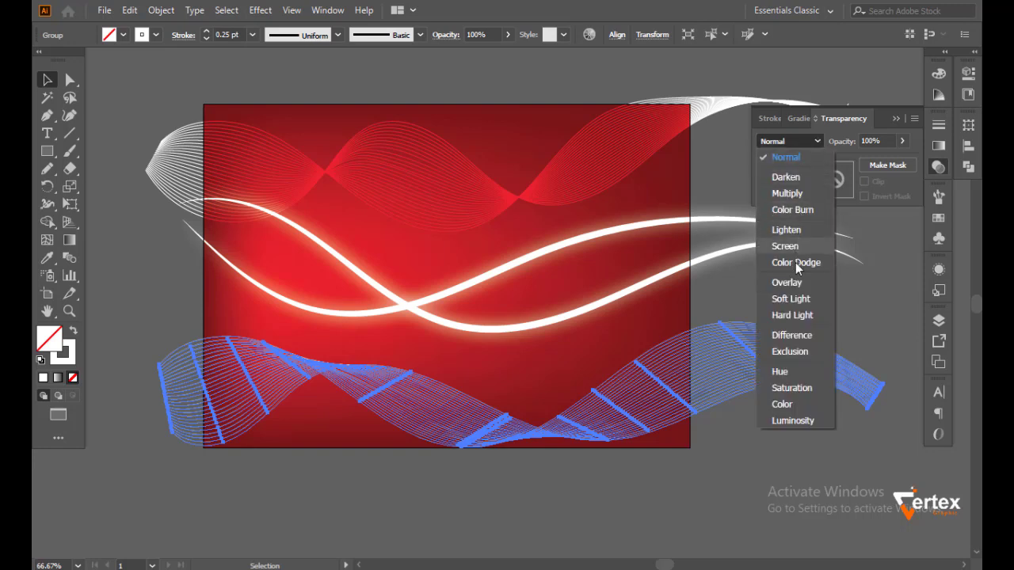
{"action": "left_click", "coordinate": [794, 282]}
{"action": "left_click", "coordinate": [894, 120]}
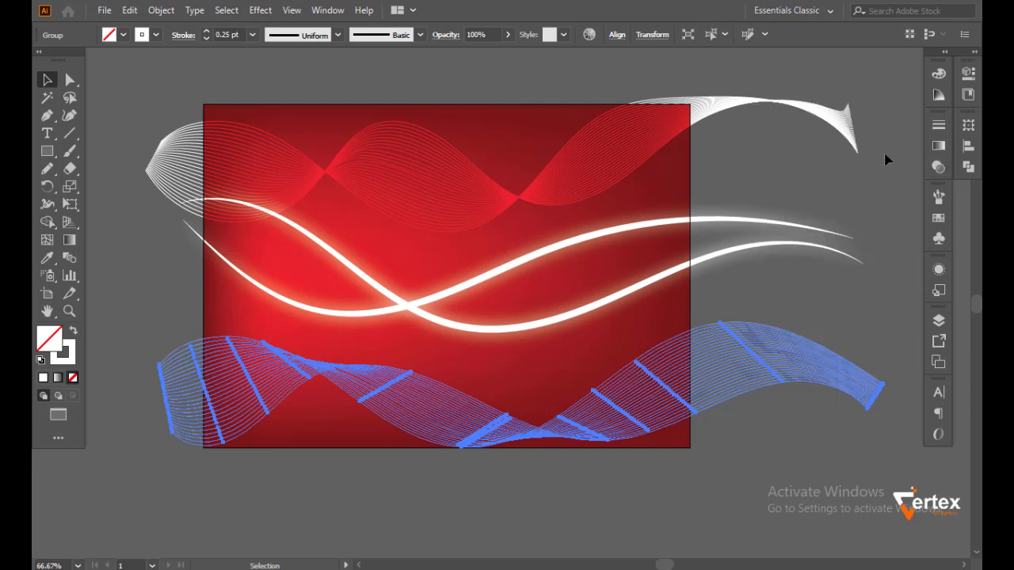
{"action": "left_click", "coordinate": [870, 334]}
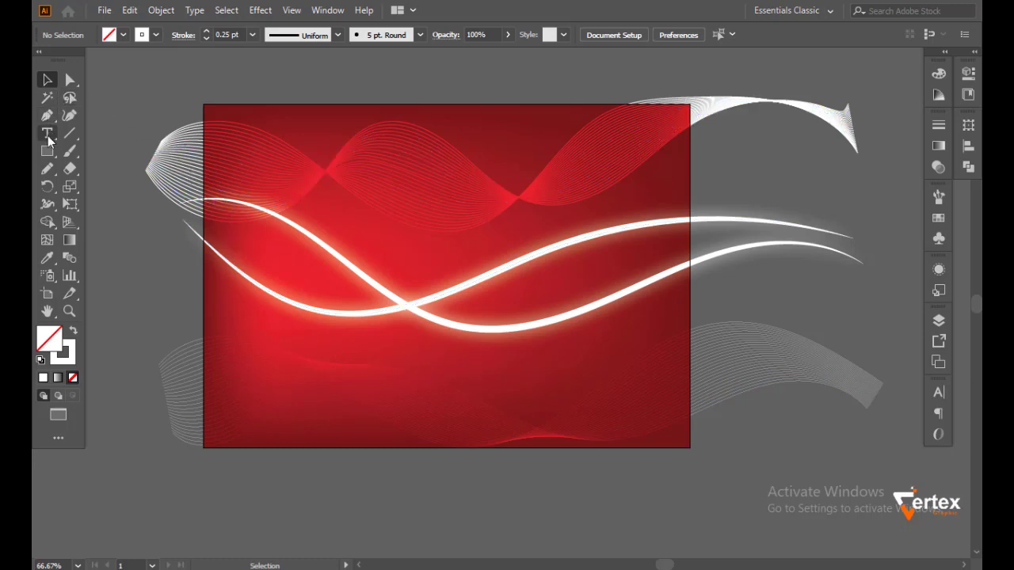
Select and deselect the wave artwork and red background to check them, then pick the Rectangle tool.
{"action": "left_click_drag", "start_coordinate": [128, 114], "coordinate": [503, 513]}
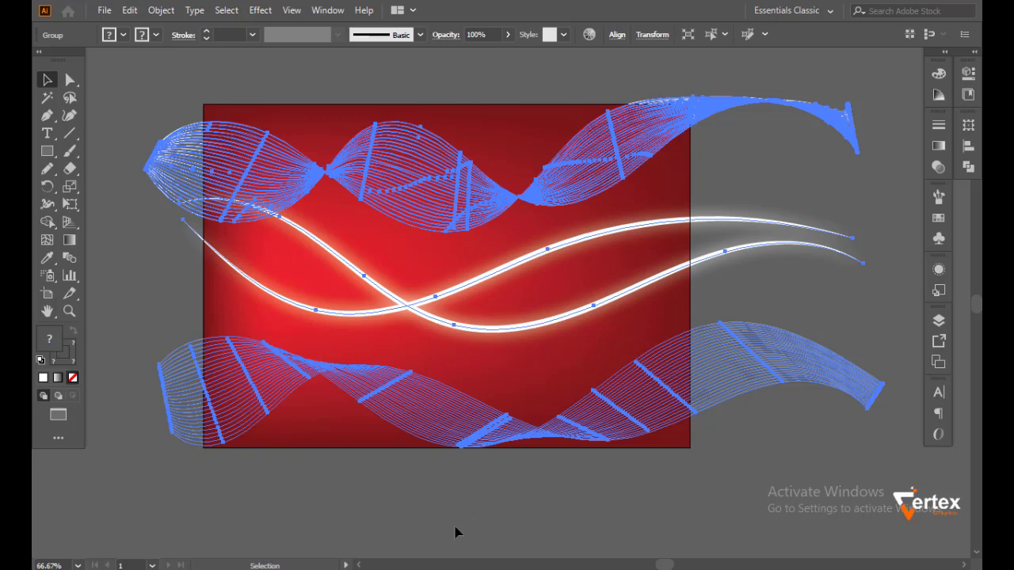
{"action": "left_click", "coordinate": [449, 522]}
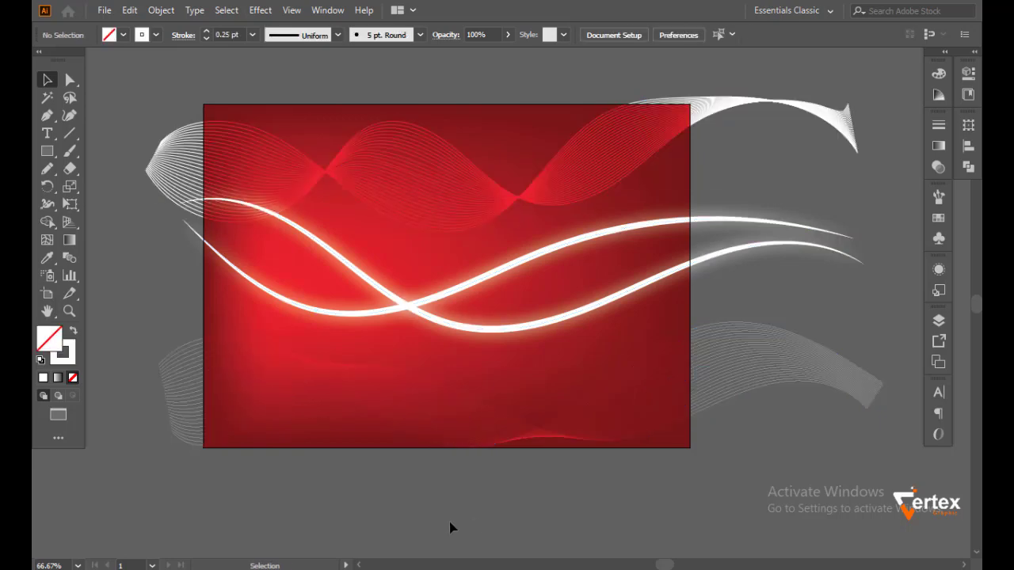
{"action": "left_click", "coordinate": [224, 153]}
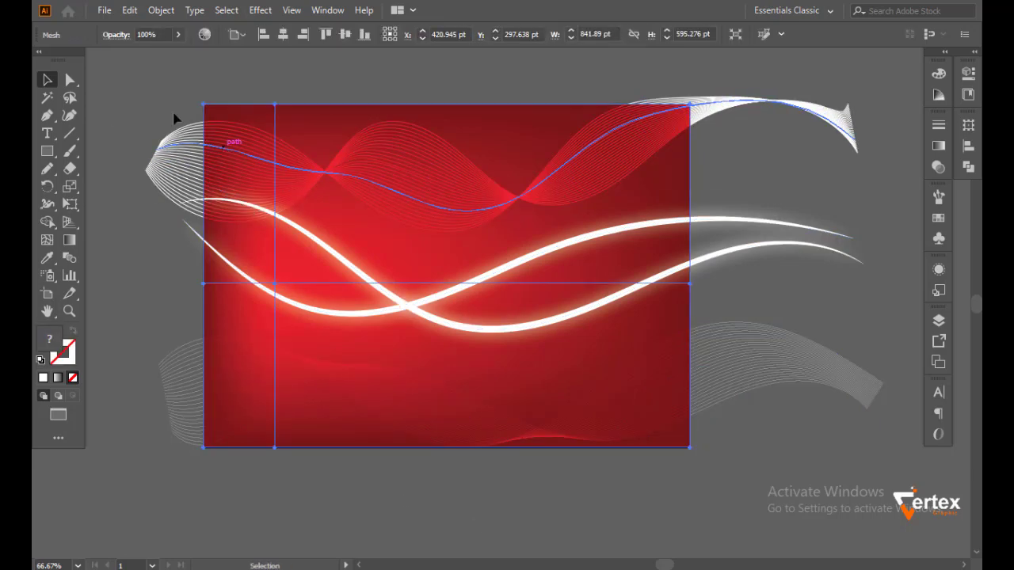
{"action": "left_click", "coordinate": [155, 89]}
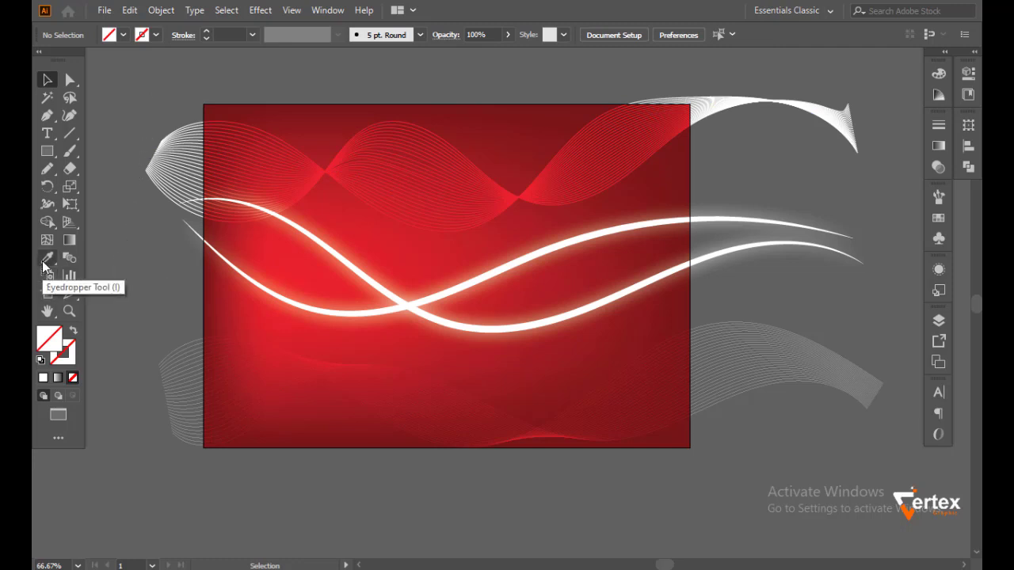
{"action": "left_click", "coordinate": [47, 151]}
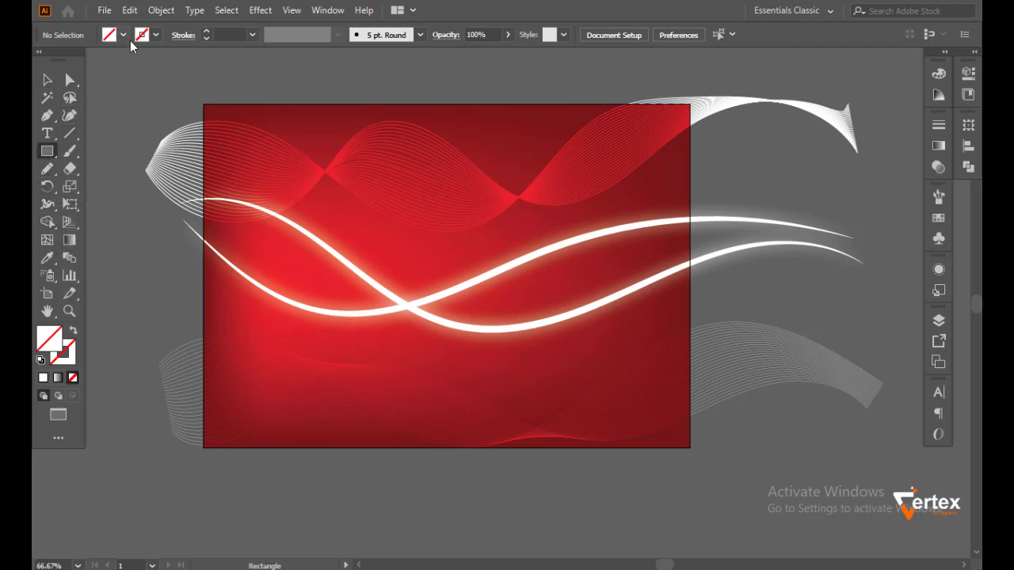
Draw a white-filled rectangle spanning the artboard from corner to corner.
{"action": "left_click", "coordinate": [123, 35]}
{"action": "left_click", "coordinate": [62, 61]}
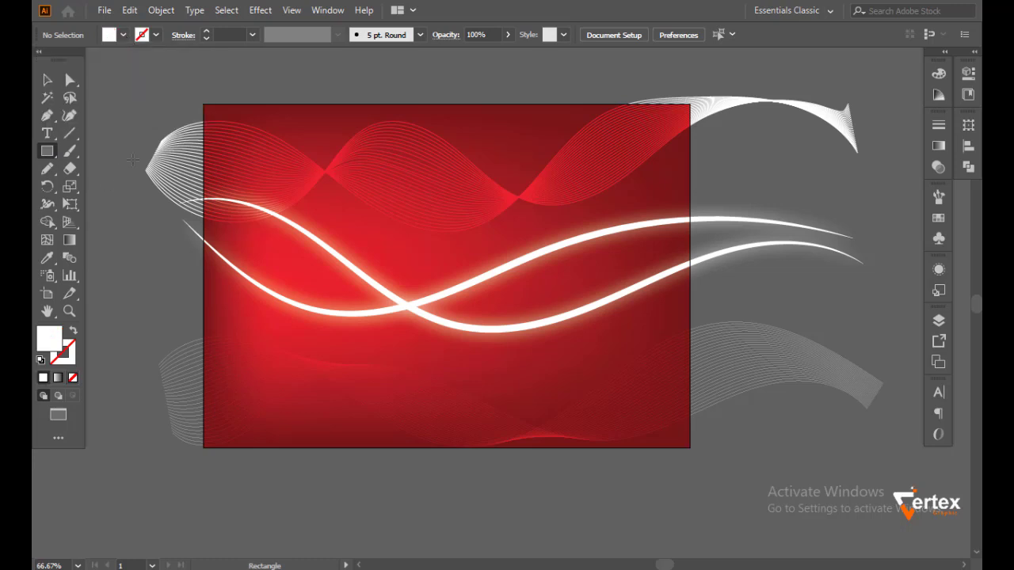
{"action": "mouse_move", "coordinate": [203, 104]}
{"action": "left_mouse_down"}
{"action": "mouse_move", "coordinate": [664, 408]}
{"action": "mouse_move", "coordinate": [691, 449]}
{"action": "left_mouse_up"}
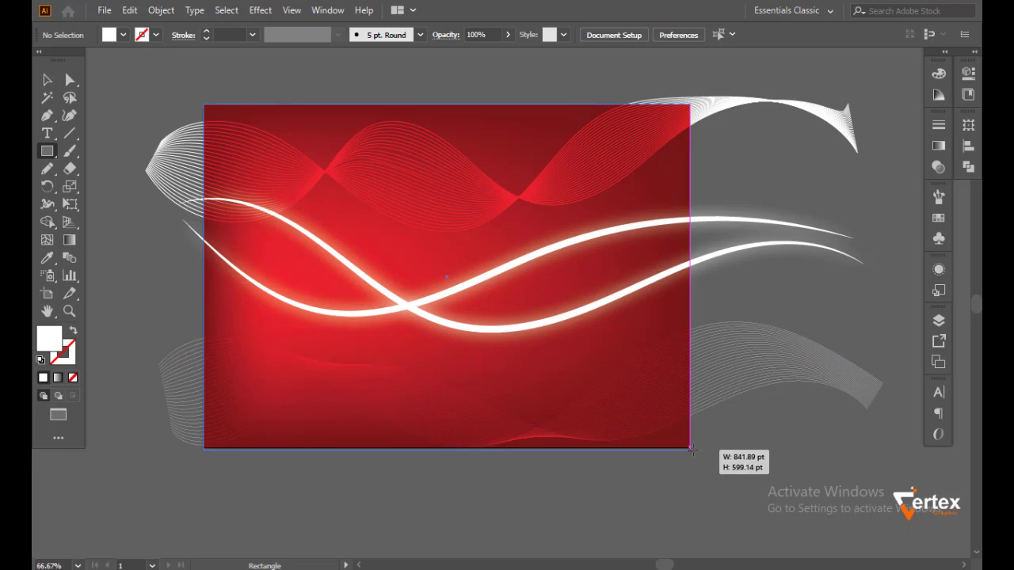
{"action": "left_click", "coordinate": [47, 80]}
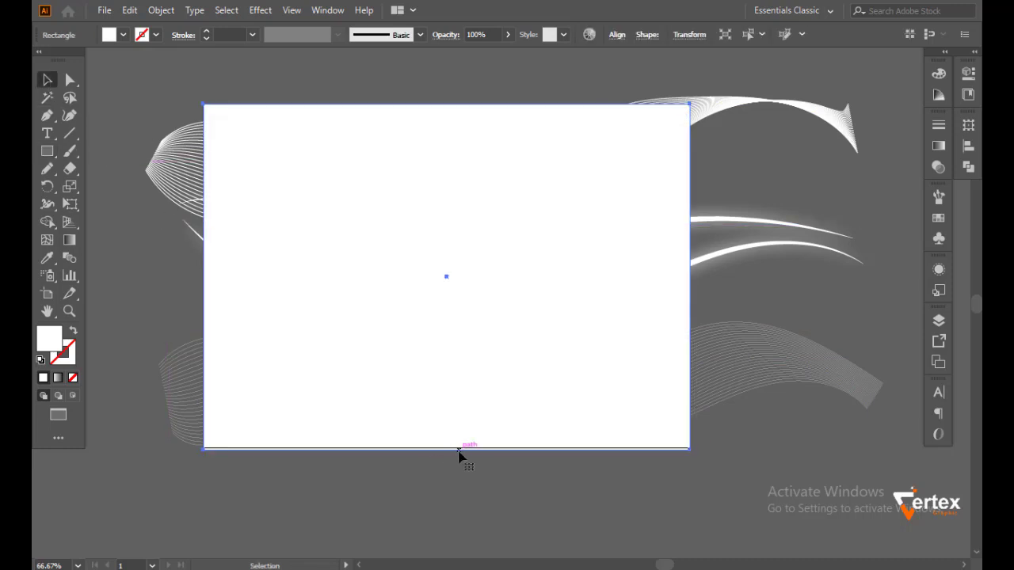
Zoom in on the white rectangle's edges and corner to confirm it matches the artboard.
{"action": "left_click_drag", "start_coordinate": [256, 412], "coordinate": [653, 523]}
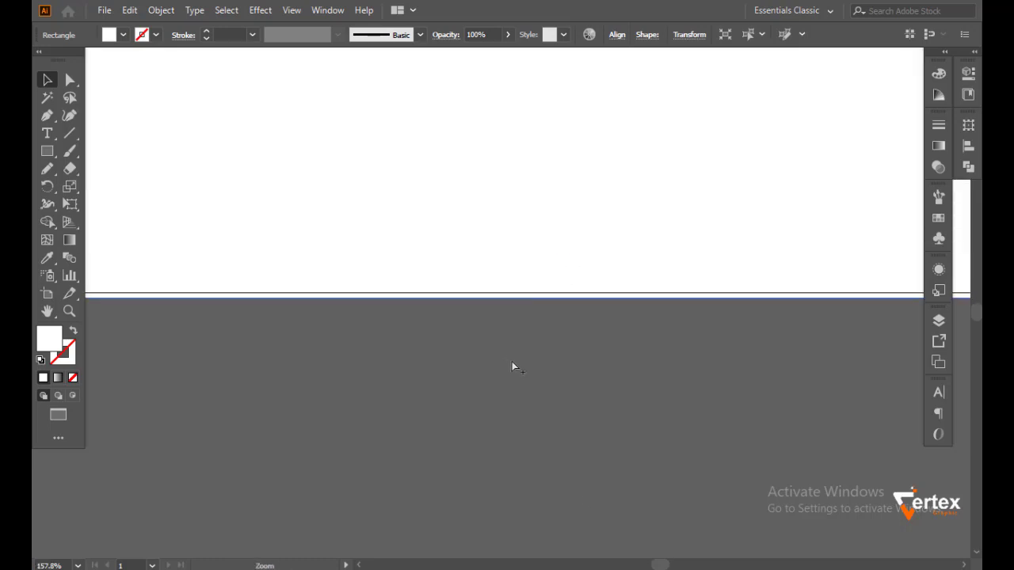
{"action": "key", "text": "ctrl+0"}
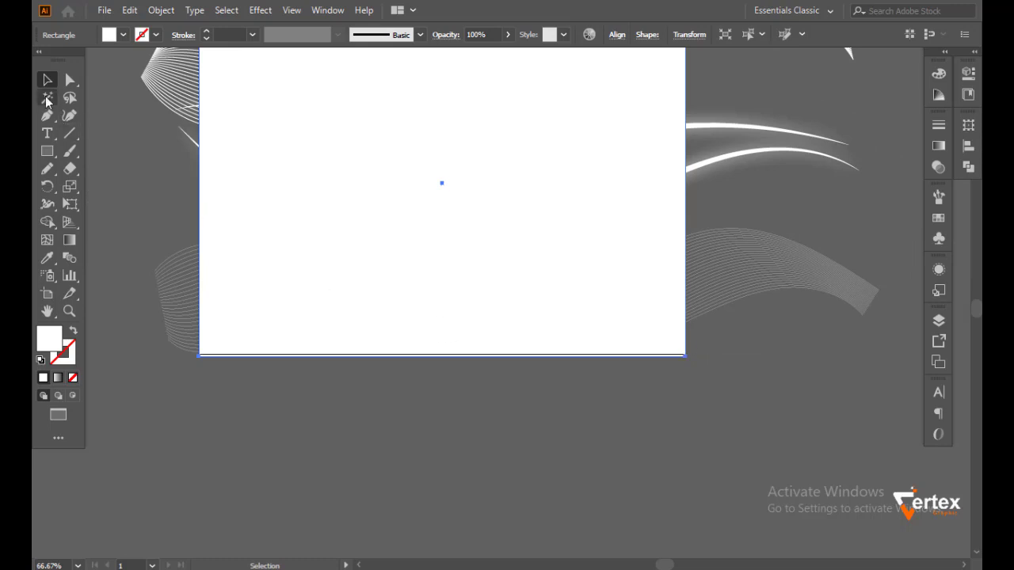
{"action": "left_click", "coordinate": [321, 474]}
{"action": "left_click", "coordinate": [376, 279]}
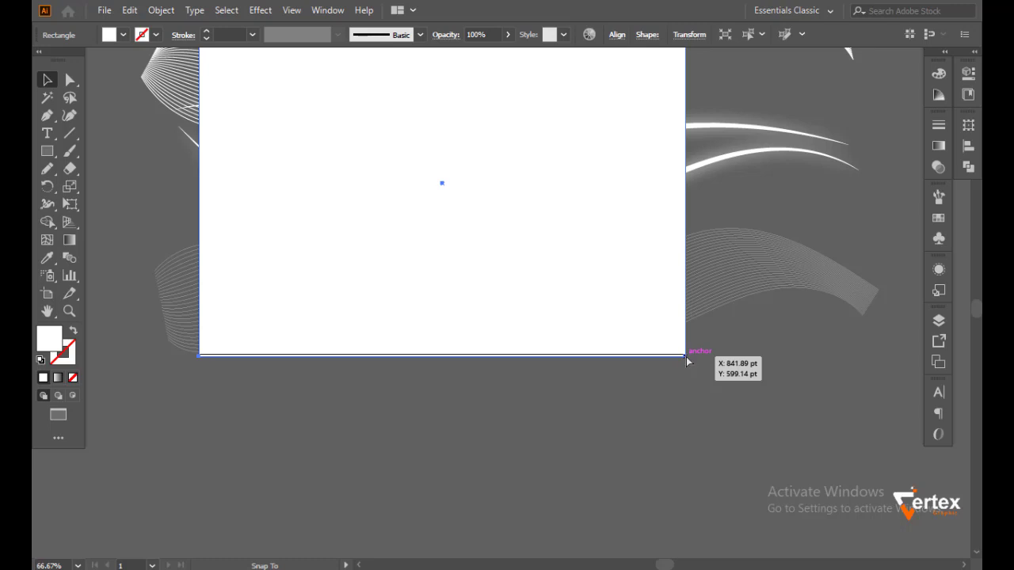
{"action": "left_click", "coordinate": [595, 443]}
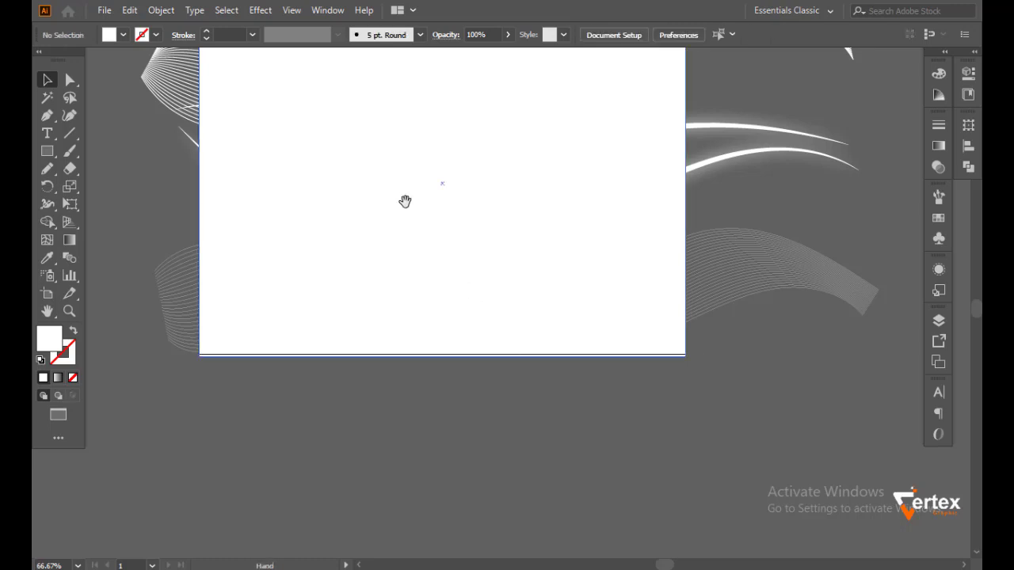
{"action": "left_click_drag", "start_coordinate": [405, 199], "coordinate": [461, 380]}
{"action": "mouse_move", "coordinate": [171, 163]}
{"action": "left_mouse_down"}
{"action": "mouse_move", "coordinate": [480, 410]}
{"action": "mouse_move", "coordinate": [620, 546]}
{"action": "left_mouse_up"}
Clip all the artwork to the white rectangle with Make Clipping Mask.
{"action": "right_click", "coordinate": [533, 333]}
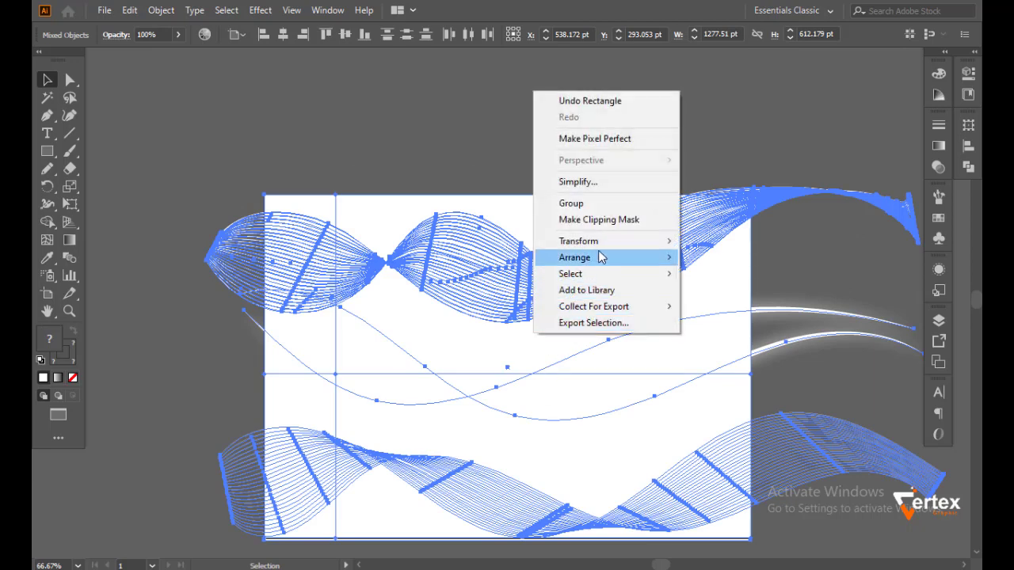
{"action": "left_click", "coordinate": [600, 220]}
{"action": "left_click", "coordinate": [434, 151]}
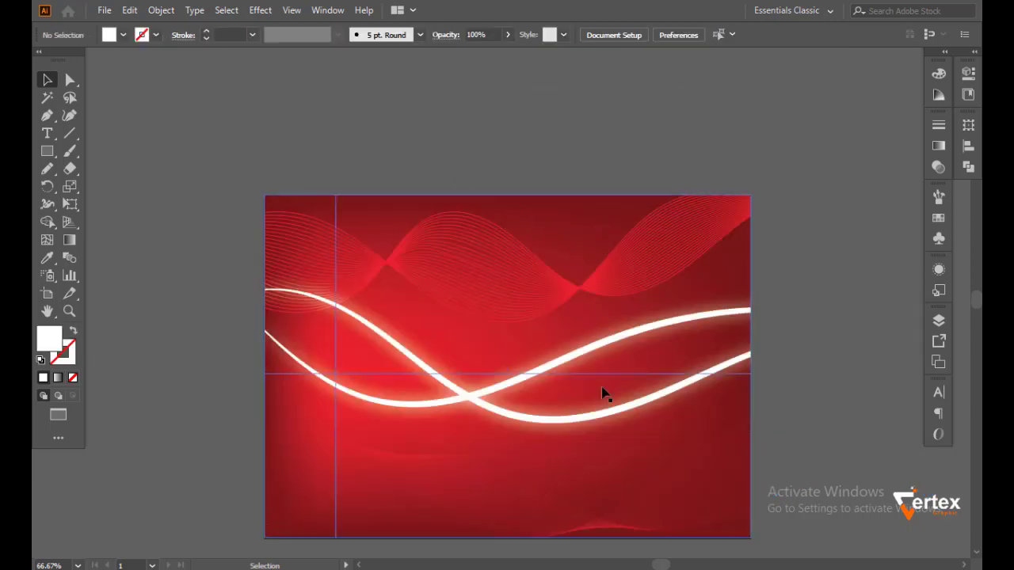
Zoom to 100% and pan across the clipped artwork to inspect the line waves.
{"action": "left_click_drag", "start_coordinate": [602, 394], "coordinate": [539, 290]}
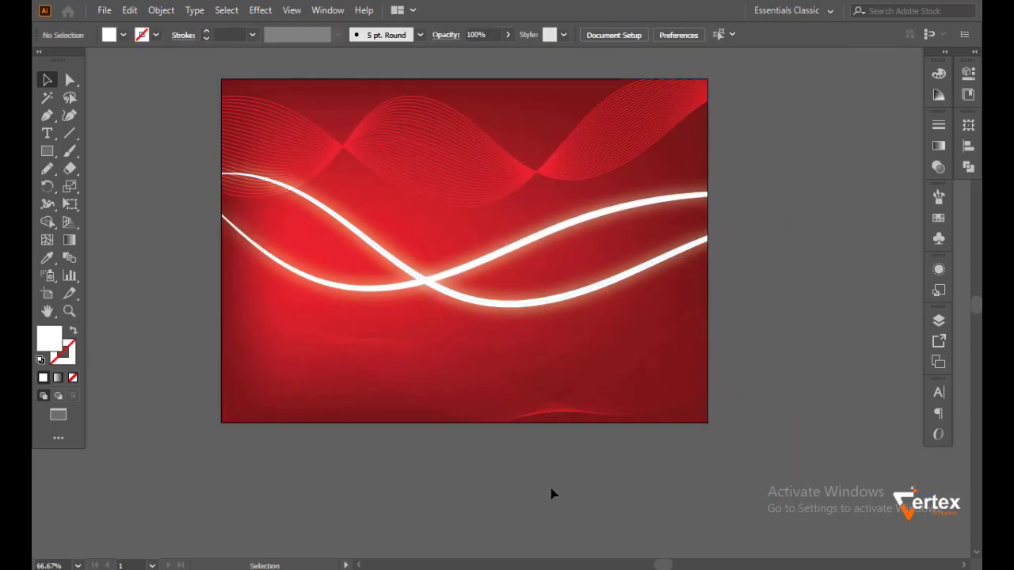
{"action": "key", "text": "ctrl+1"}
{"action": "left_click_drag", "start_coordinate": [345, 58], "coordinate": [420, 217]}
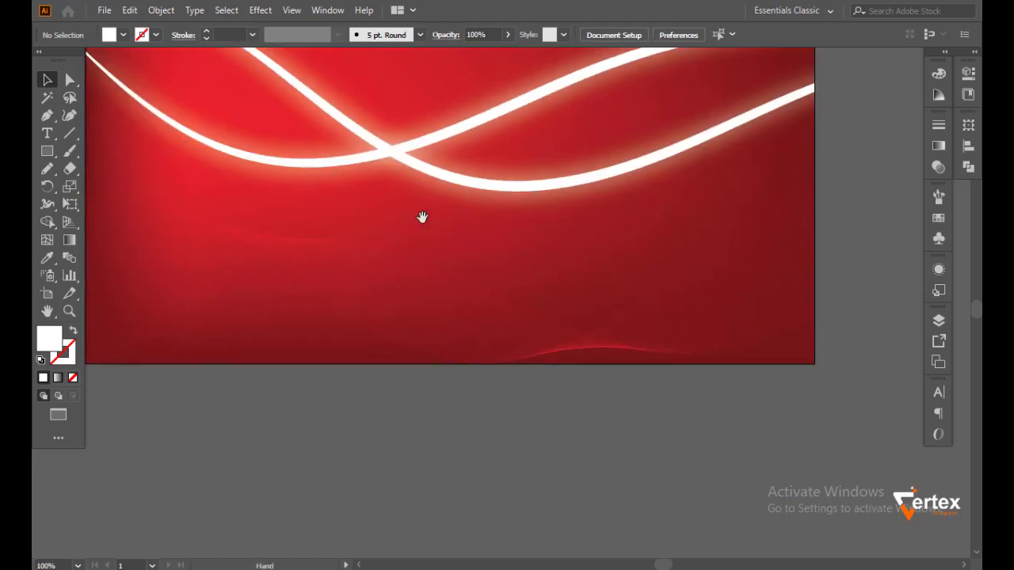
{"action": "left_click_drag", "start_coordinate": [472, 335], "coordinate": [511, 404]}
{"action": "mouse_move", "coordinate": [465, 197]}
{"action": "left_mouse_down"}
{"action": "mouse_move", "coordinate": [528, 324]}
{"action": "mouse_move", "coordinate": [448, 340]}
{"action": "left_mouse_up"}
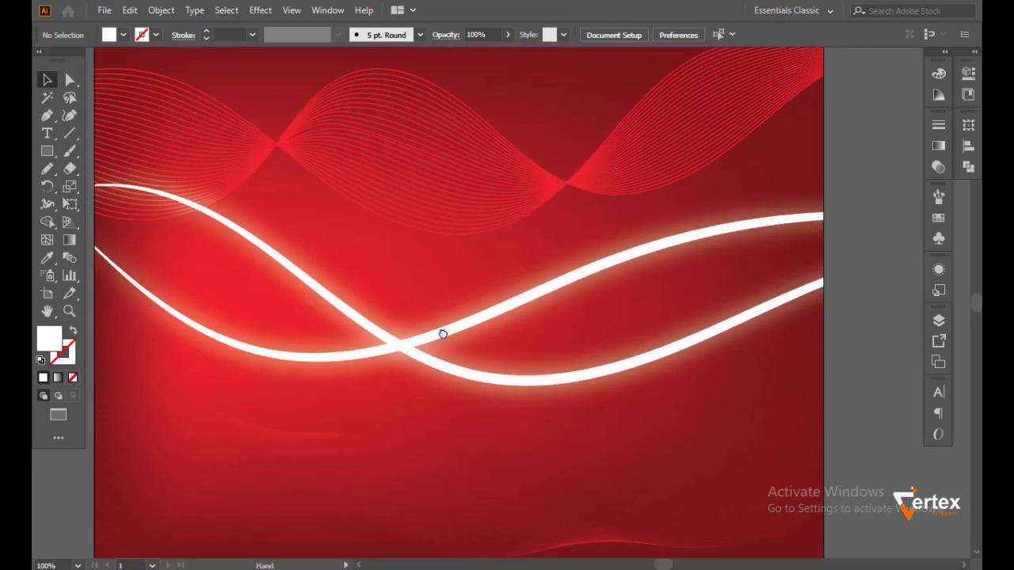